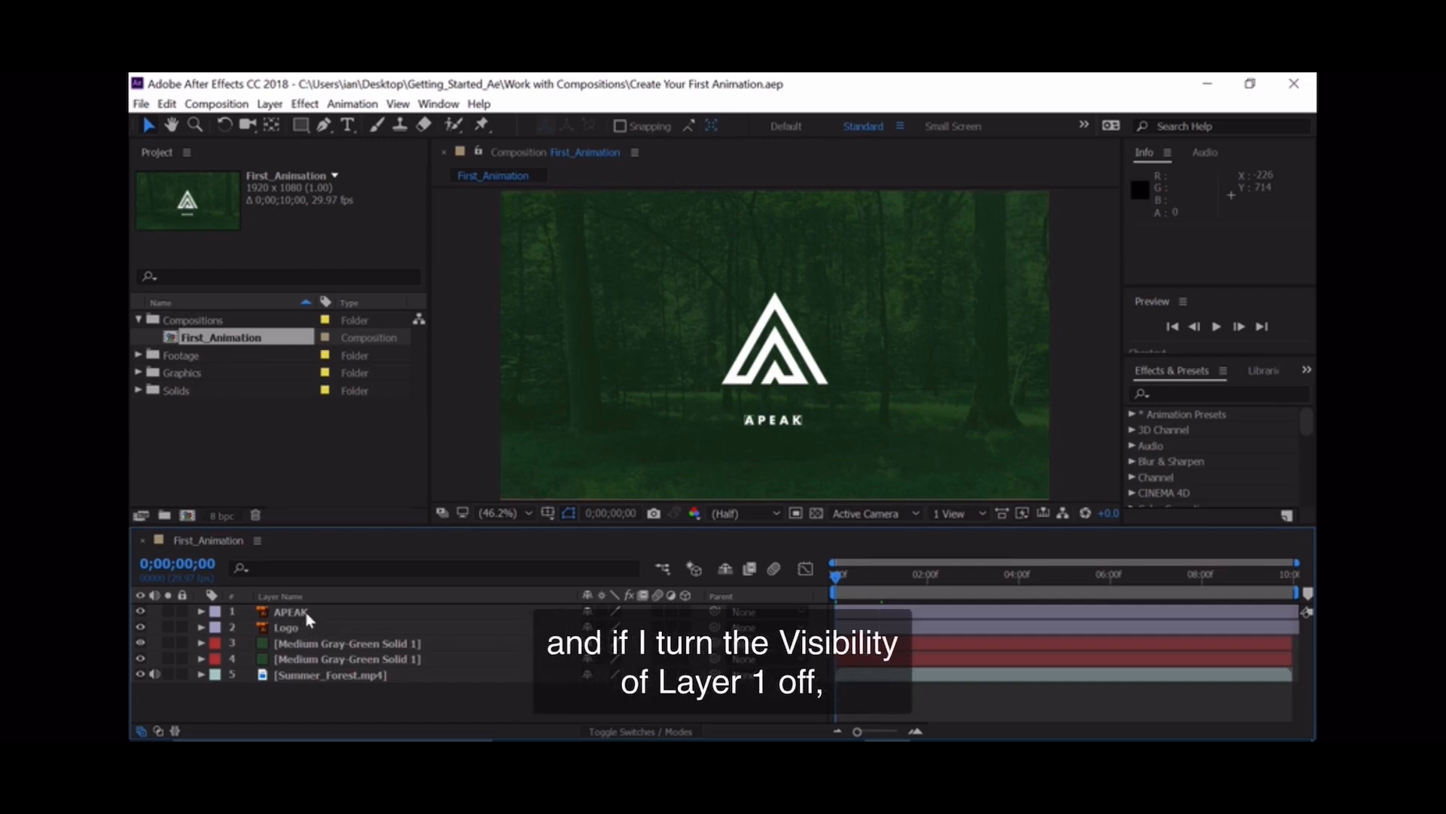
Hide and show the APEAK and Logo layers one at a time to identify the content of each.
{"action": "left_click", "coordinate": [140, 613]}
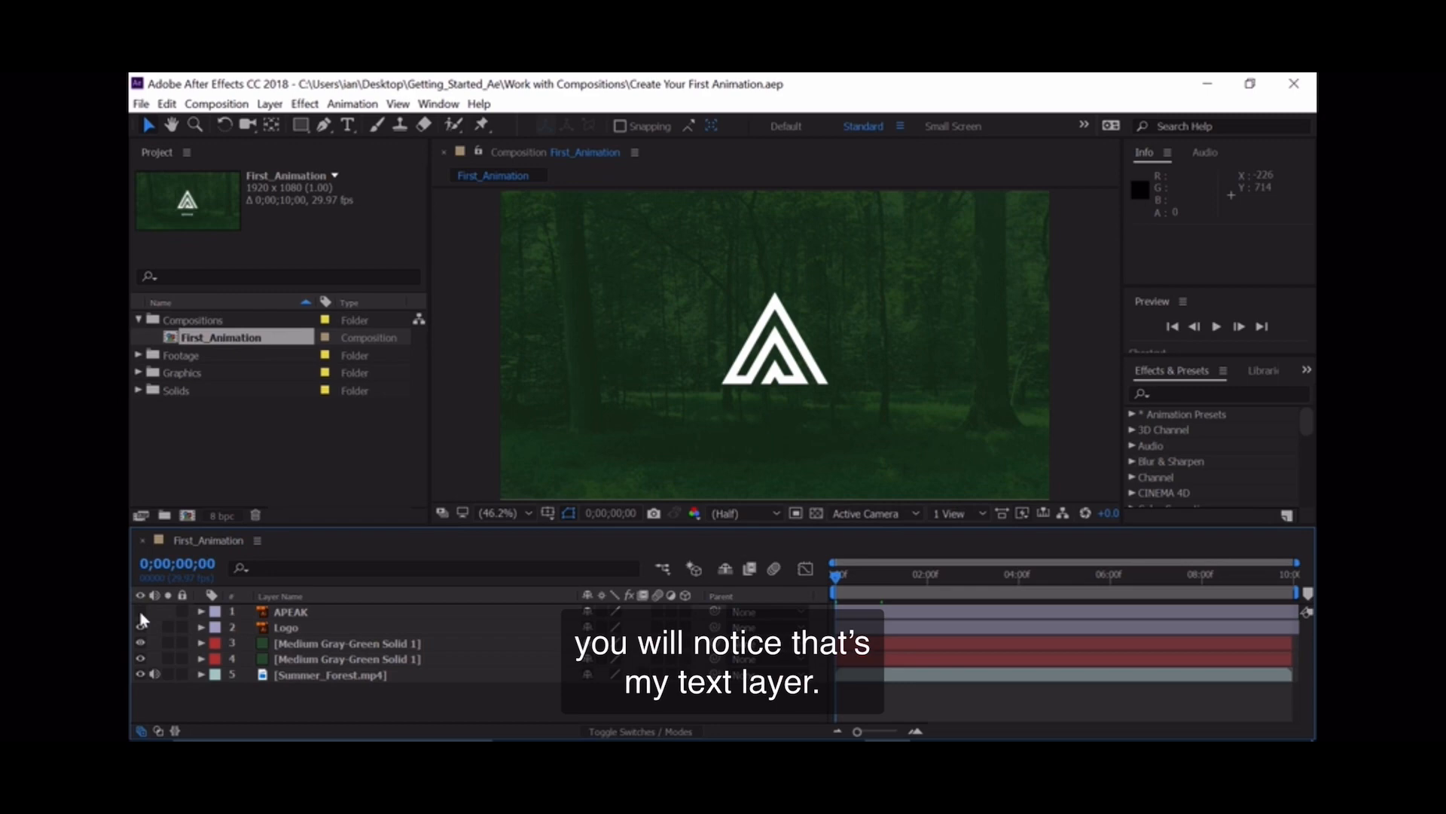
{"action": "left_click", "coordinate": [141, 613]}
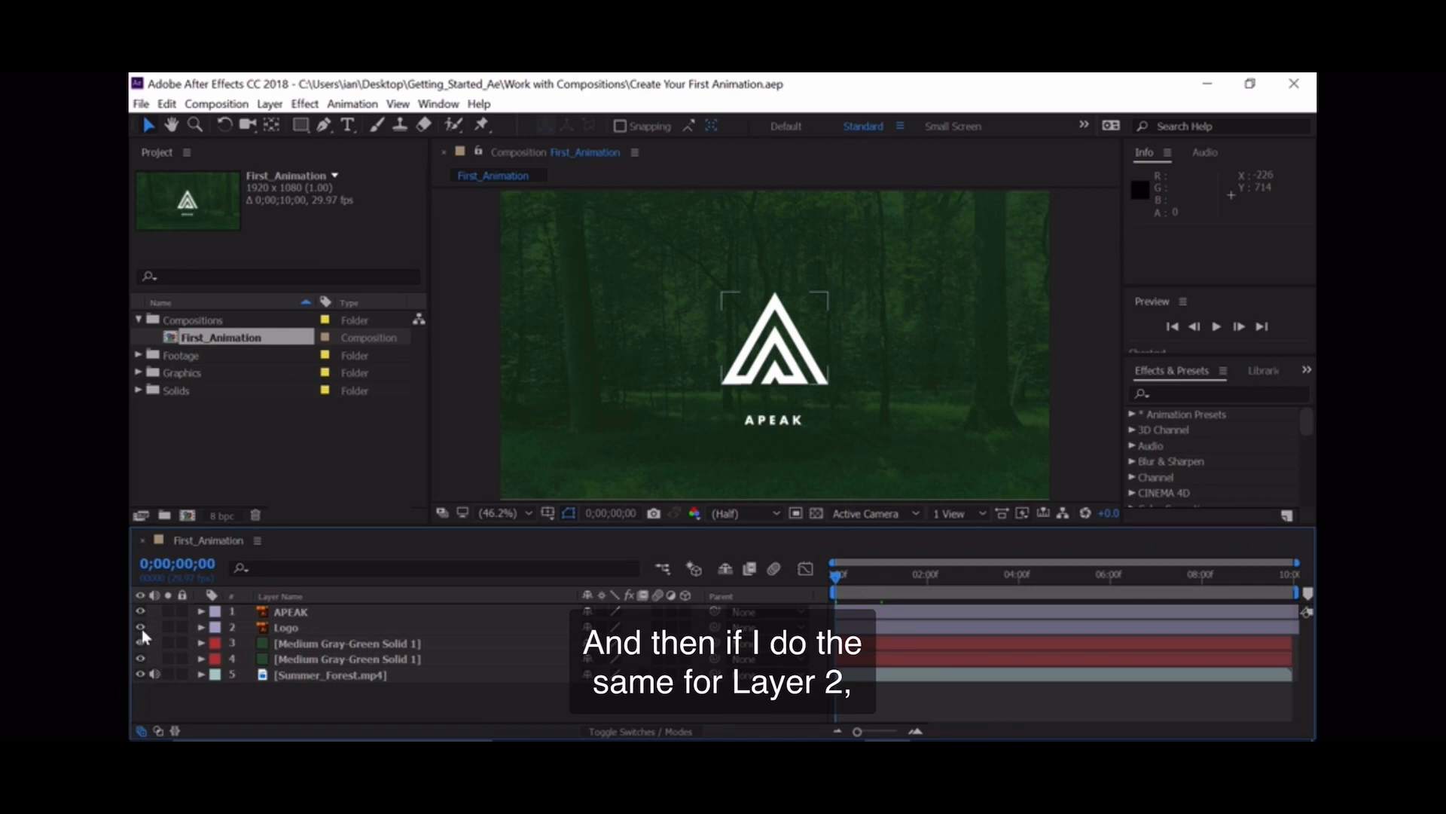
{"action": "left_click", "coordinate": [141, 629]}
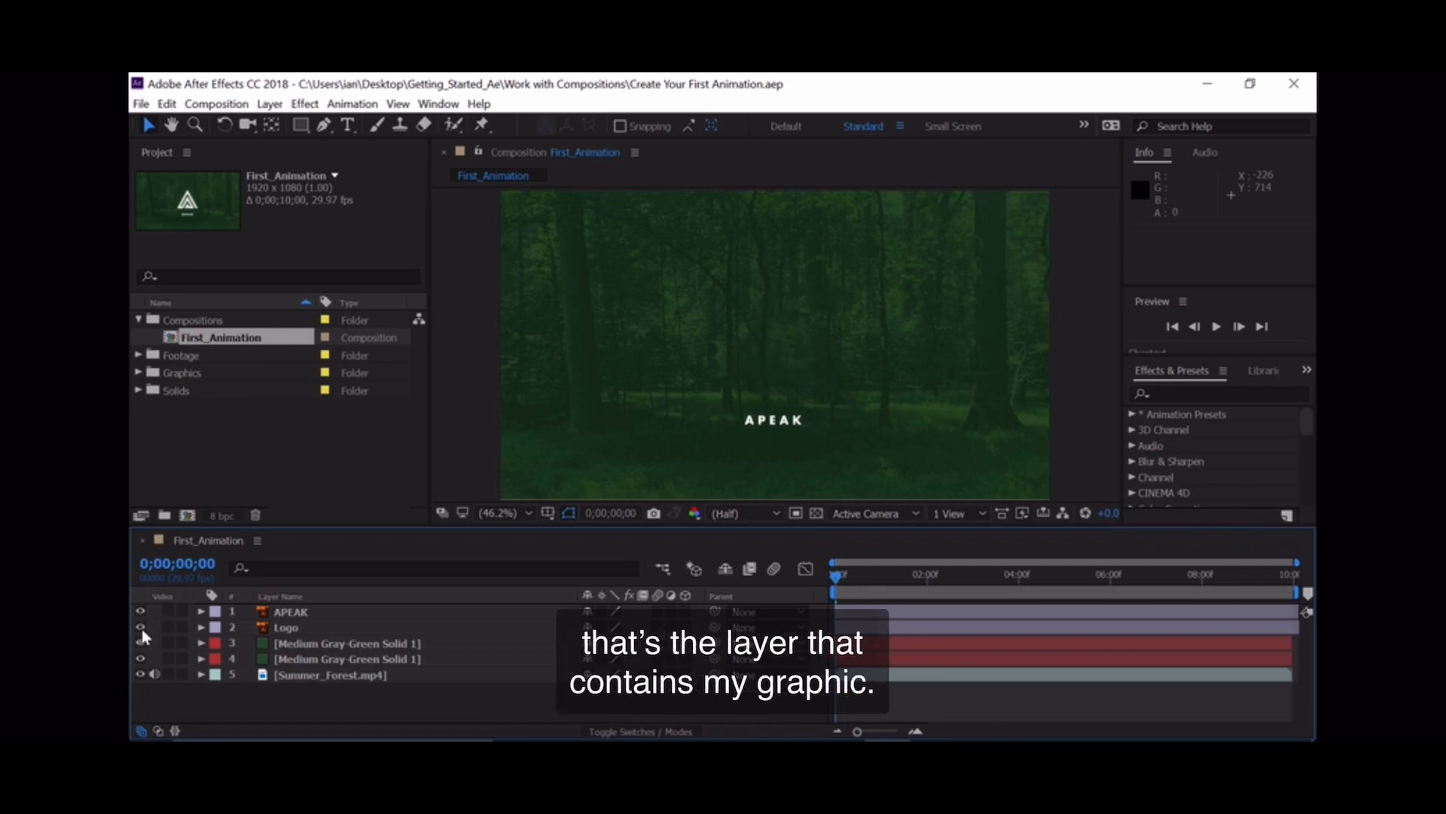
{"action": "left_click", "coordinate": [141, 629]}
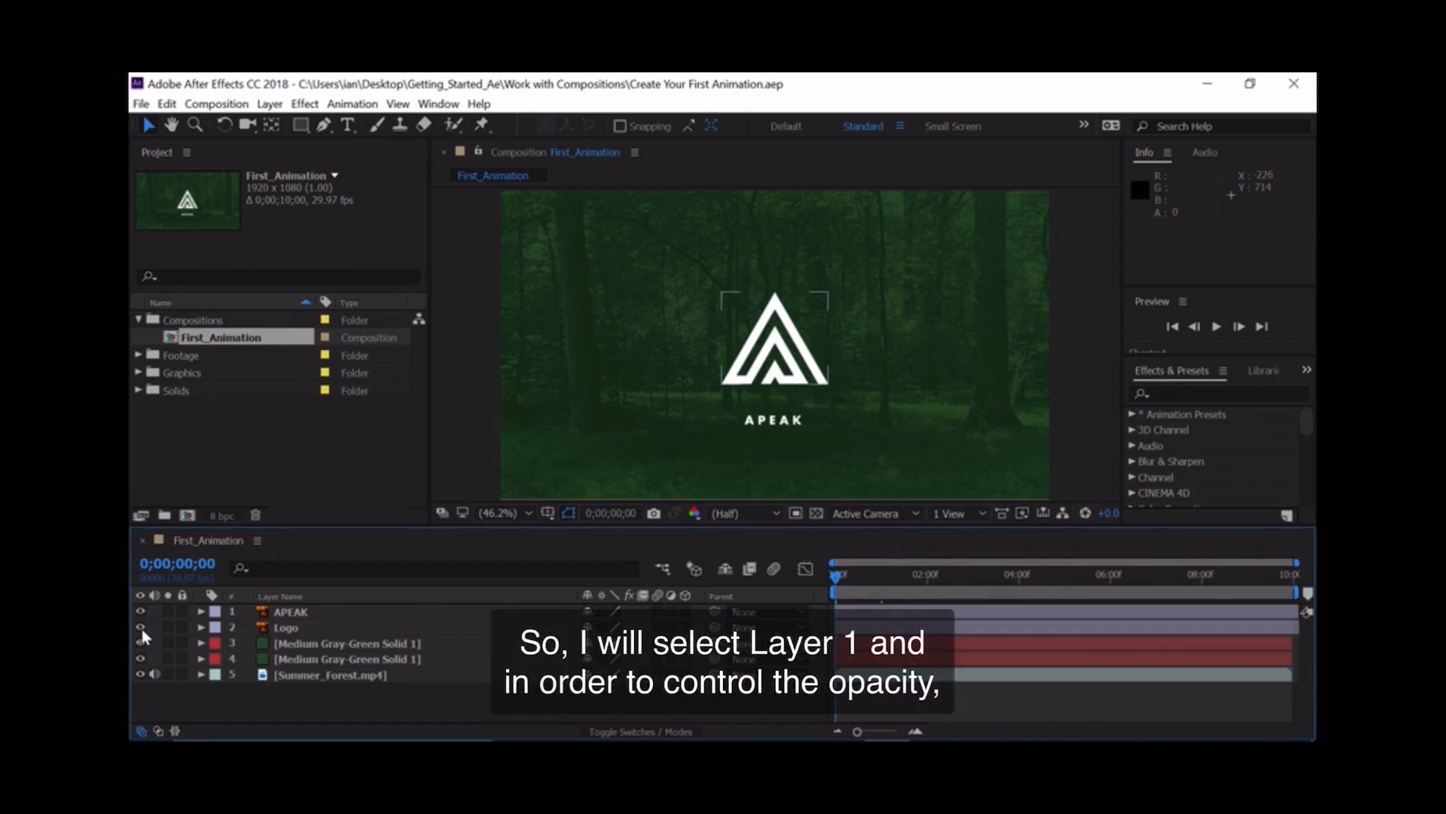
Set the APEAK layer's Opacity to 0% and start keyframing it at 0;00;00;00.
{"action": "left_click", "coordinate": [286, 613]}
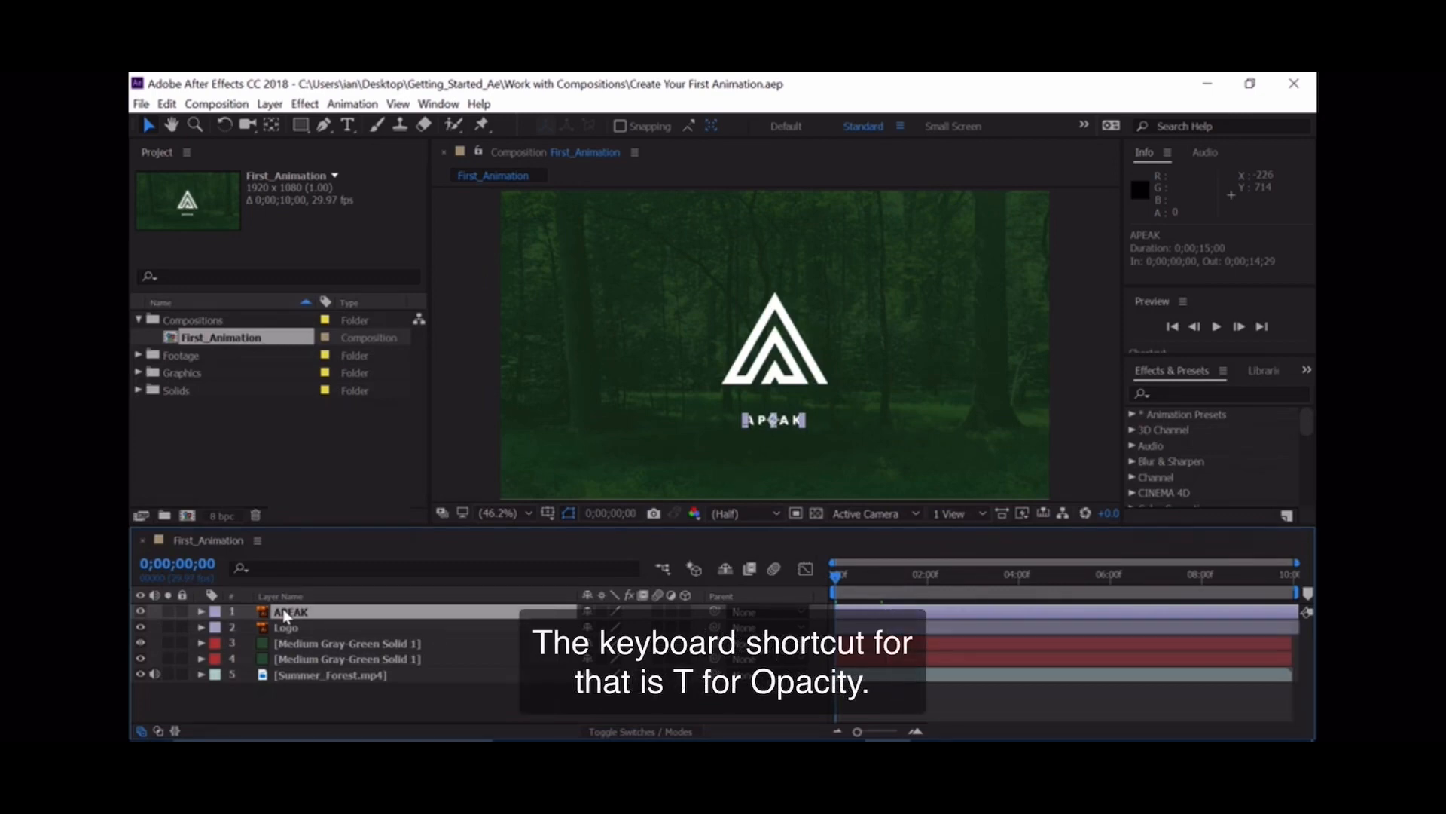
{"action": "key", "text": "t"}
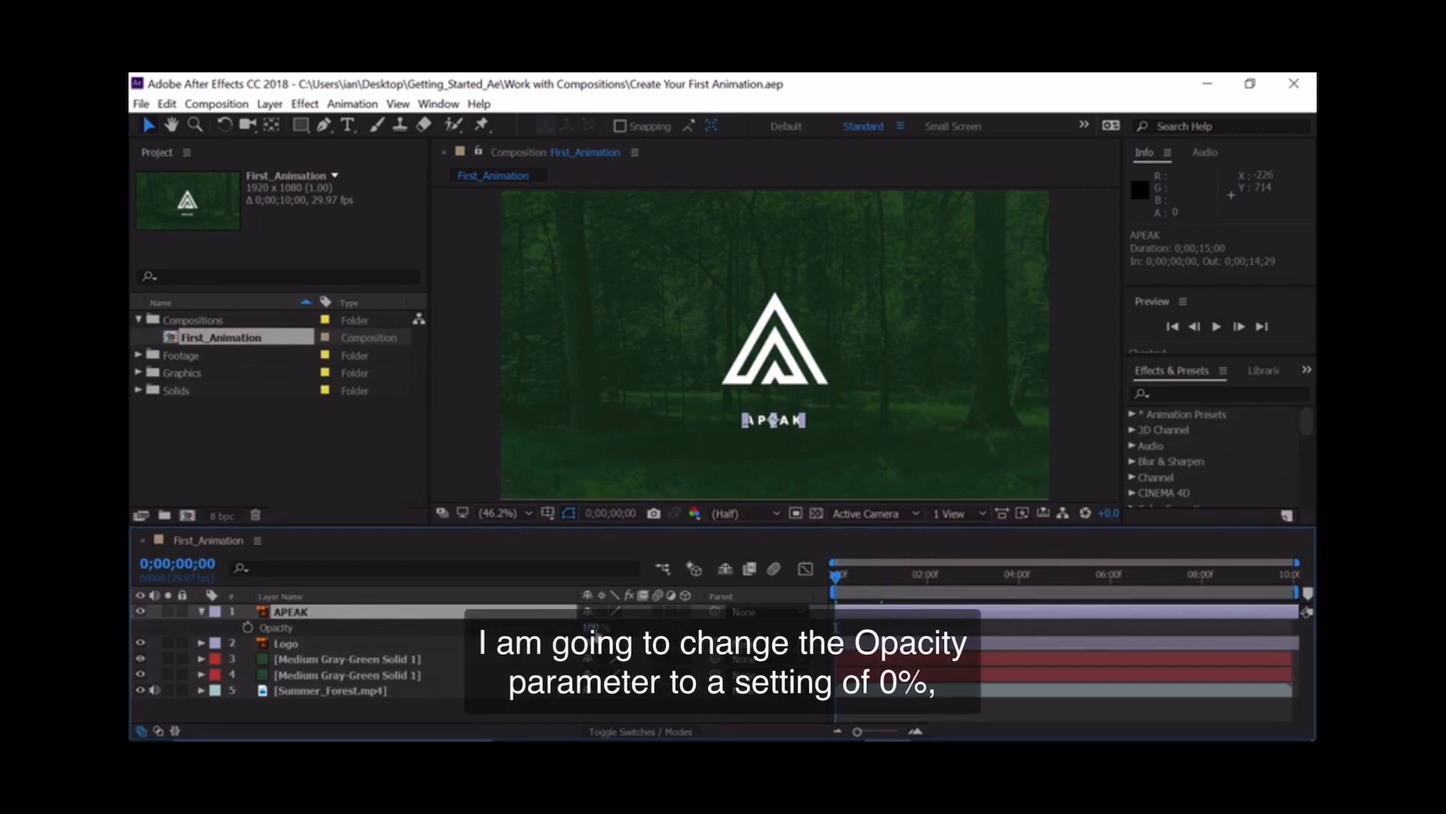
{"action": "left_click", "coordinate": [595, 627]}
{"action": "type", "text": "0"}
{"action": "key", "text": "Return"}
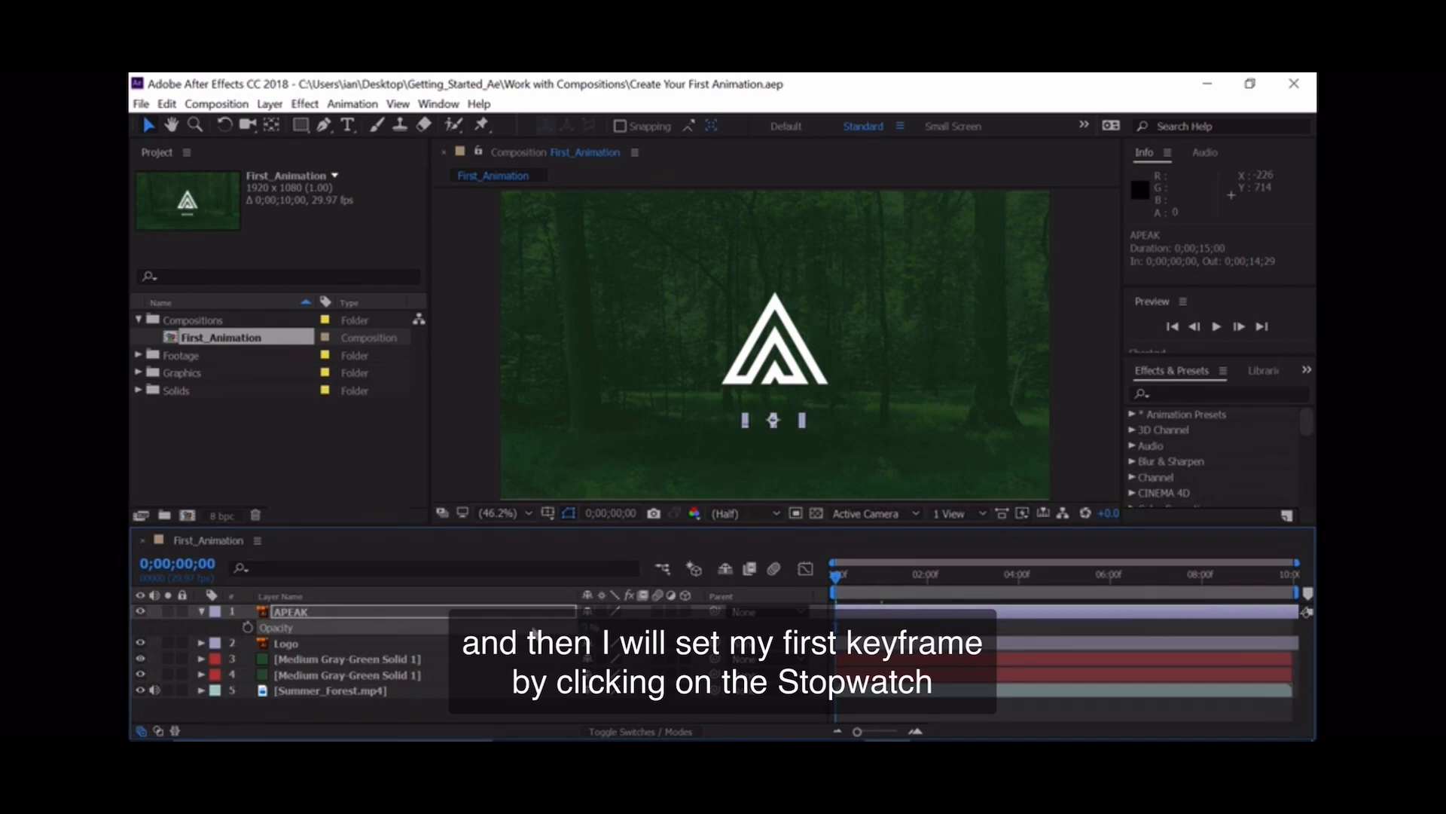
{"action": "left_click", "coordinate": [247, 627]}
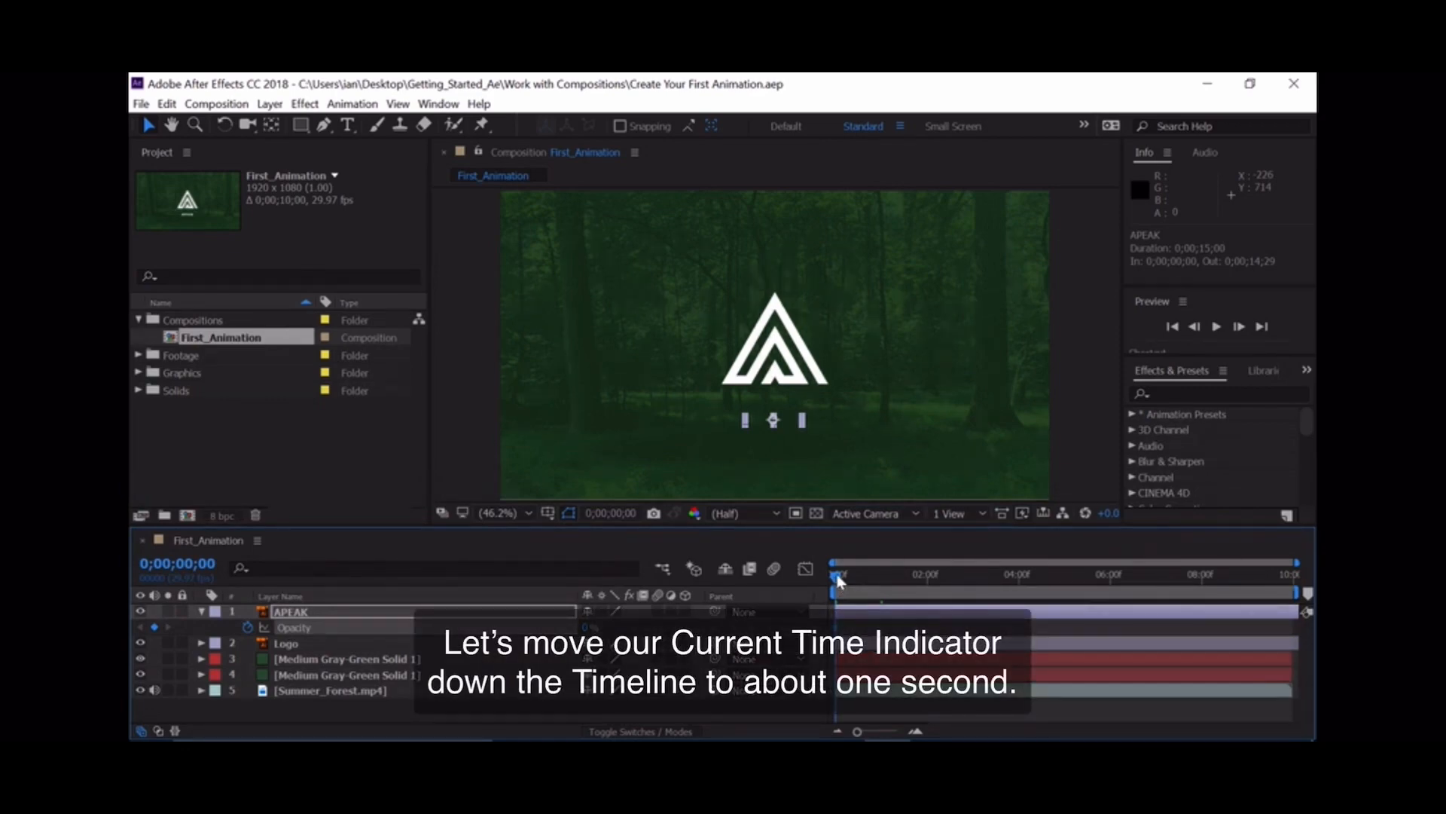
Add a second Opacity keyframe of 100% to the APEAK layer at 0;00;01;00.
{"action": "left_click_drag", "start_coordinate": [838, 577], "coordinate": [885, 582]}
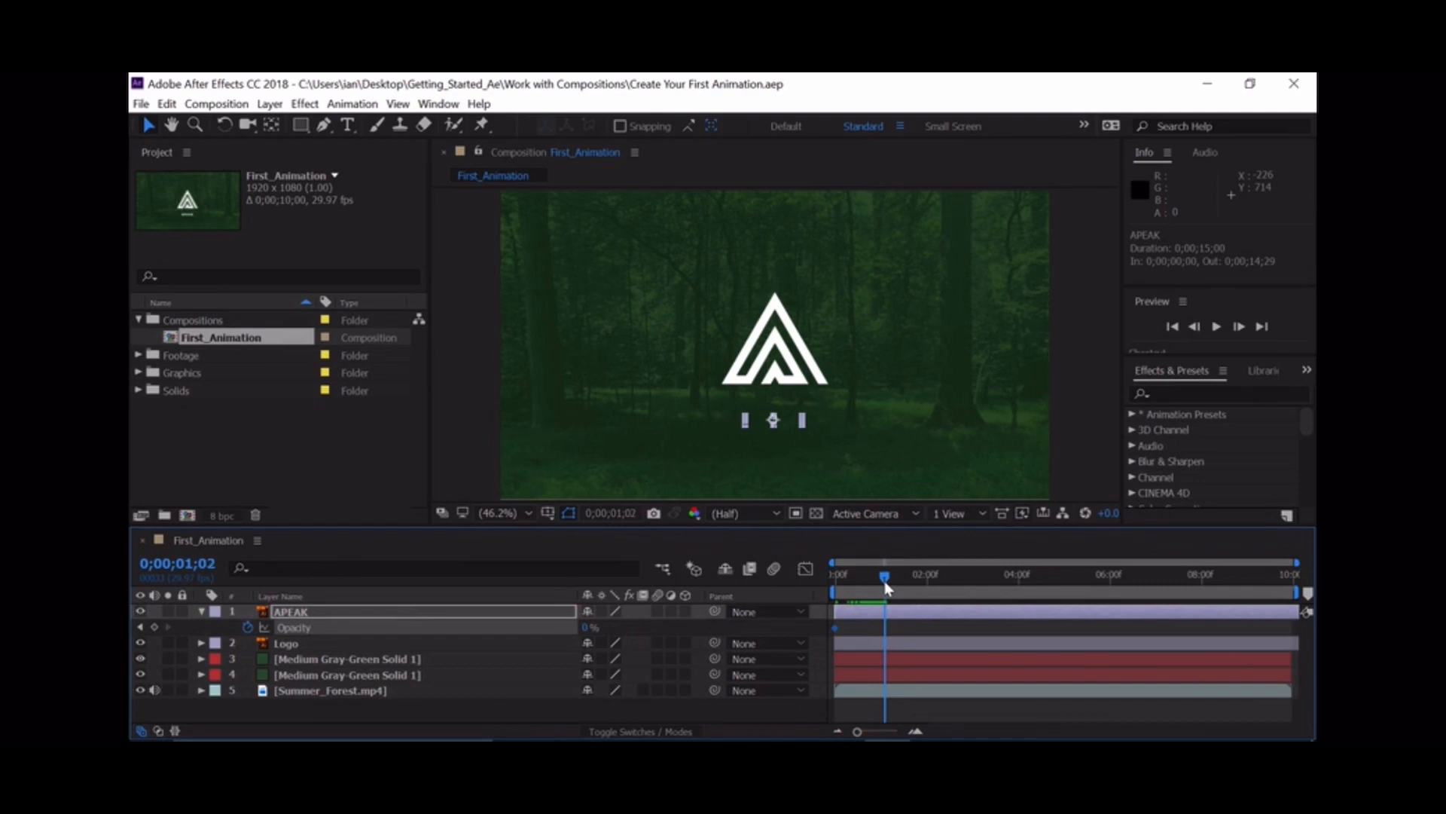
{"action": "left_click", "coordinate": [204, 568]}
{"action": "type", "text": "100"}
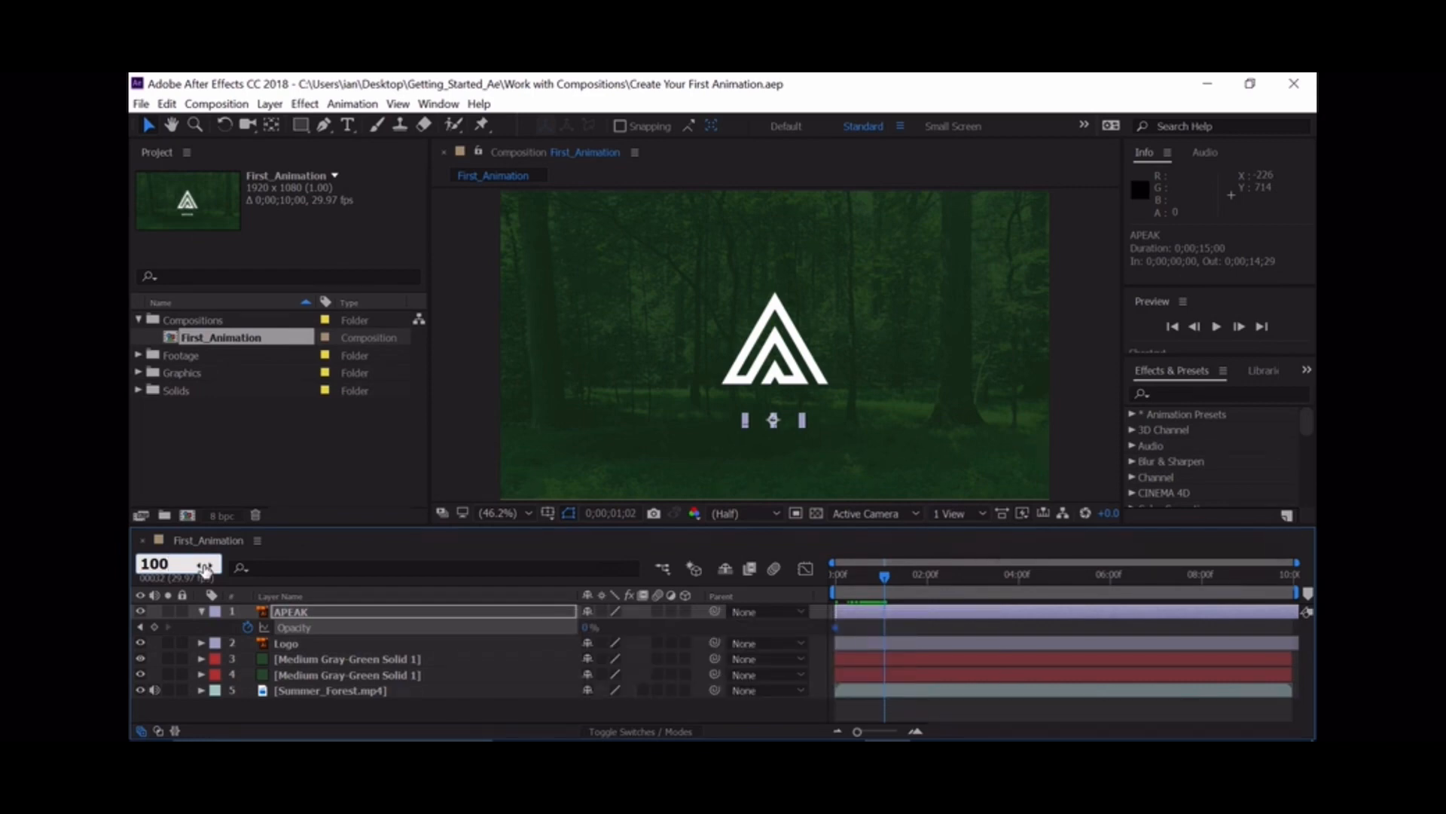
{"action": "key", "text": "Return"}
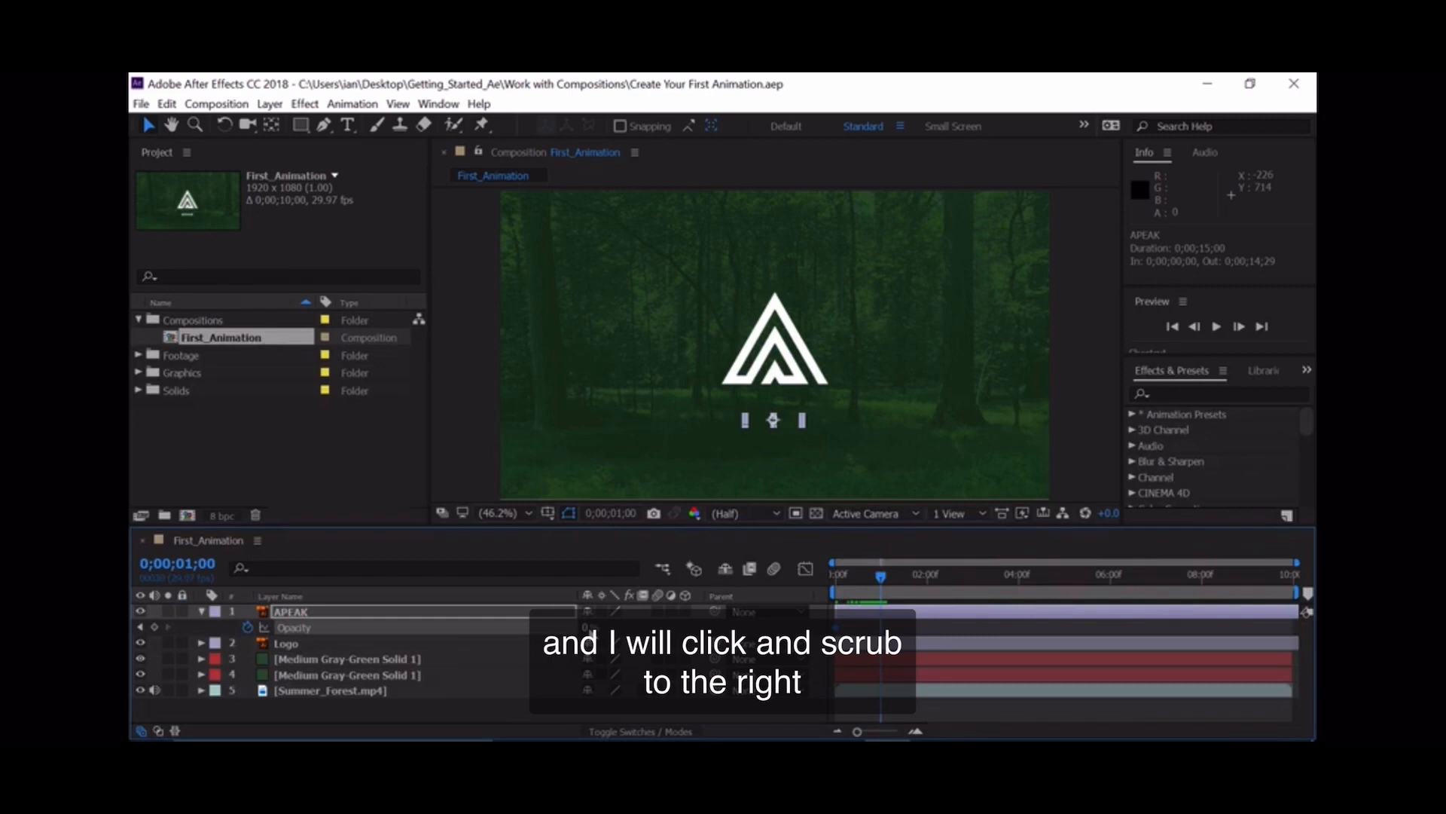
{"action": "left_click_drag", "start_coordinate": [588, 628], "coordinate": [609, 629]}
{"action": "left_click_drag", "start_coordinate": [632, 629], "coordinate": [692, 630]}
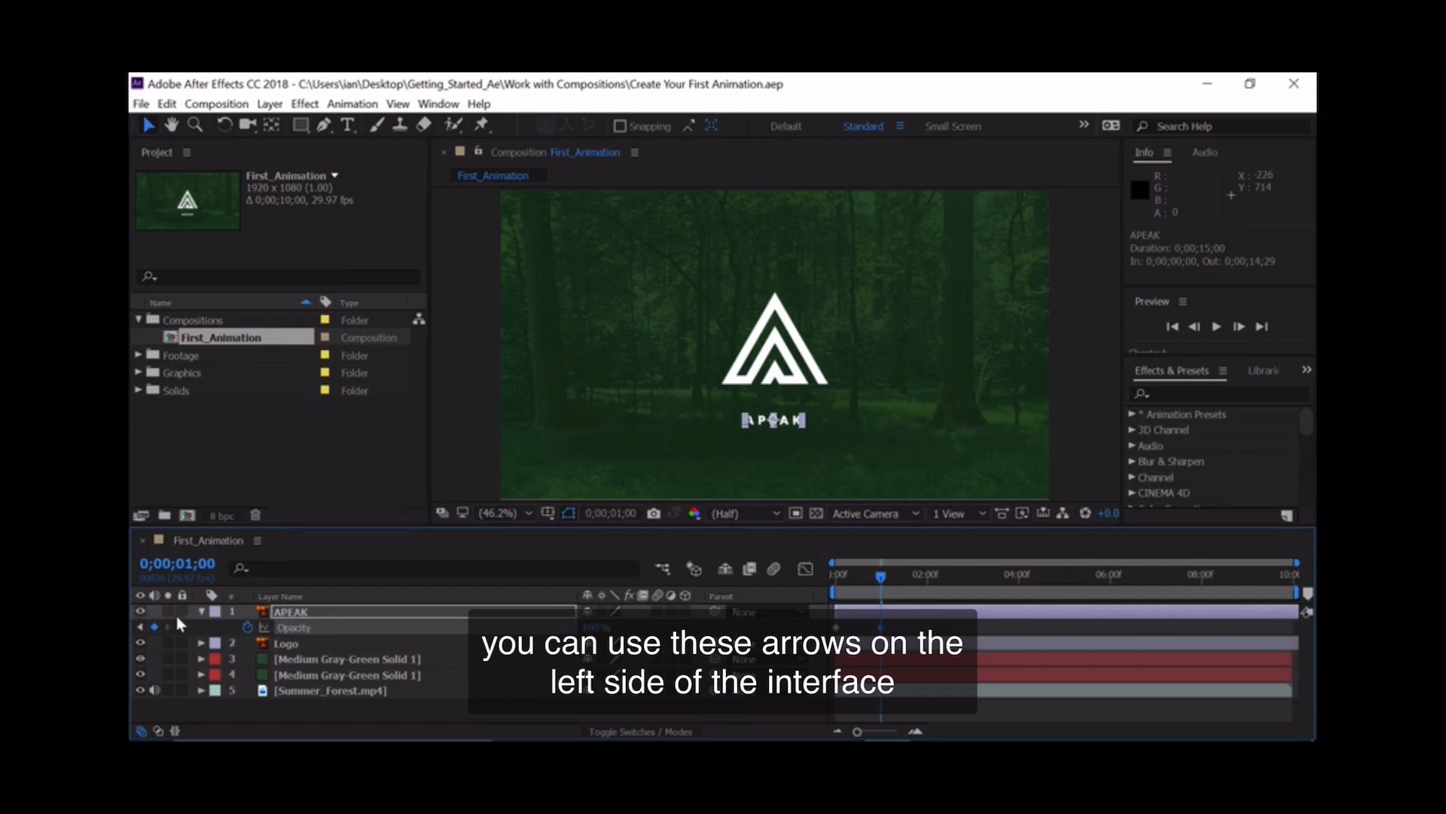
Step back and forth between the APEAK layer's Opacity keyframes, finishing on the first one at 0;00;00;00.
{"action": "left_click", "coordinate": [140, 628]}
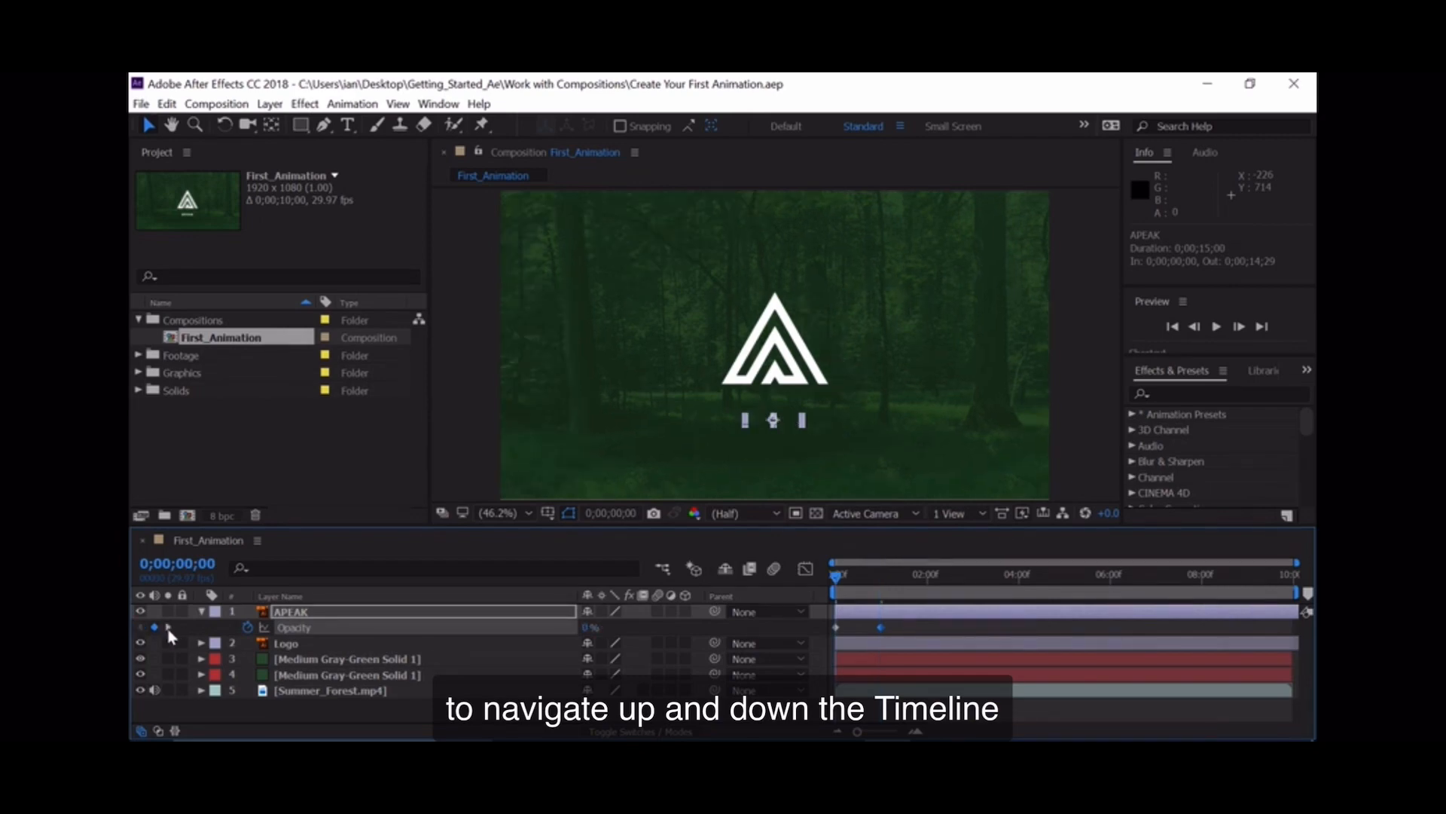
{"action": "left_click", "coordinate": [167, 626]}
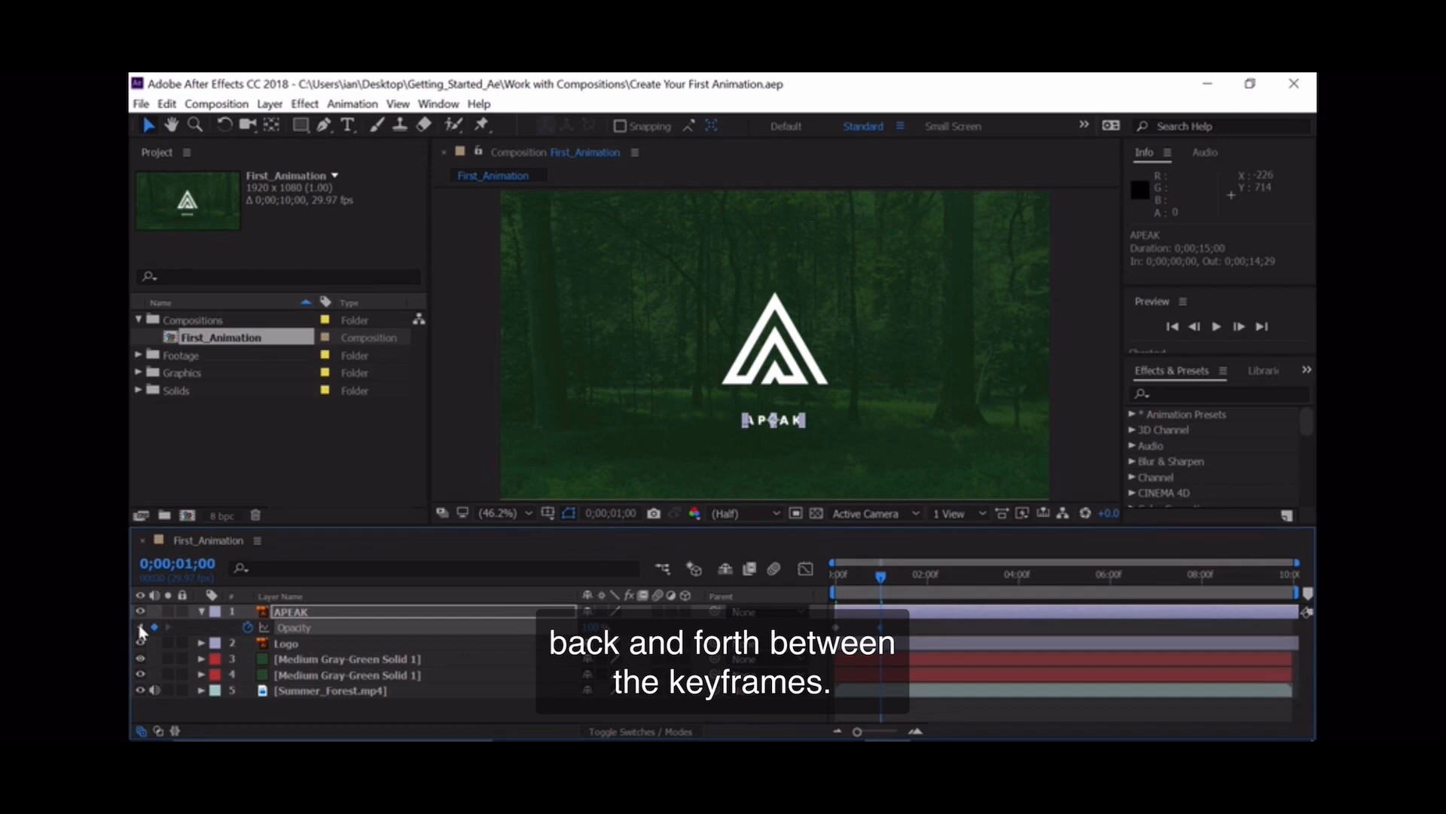
{"action": "left_click", "coordinate": [140, 629]}
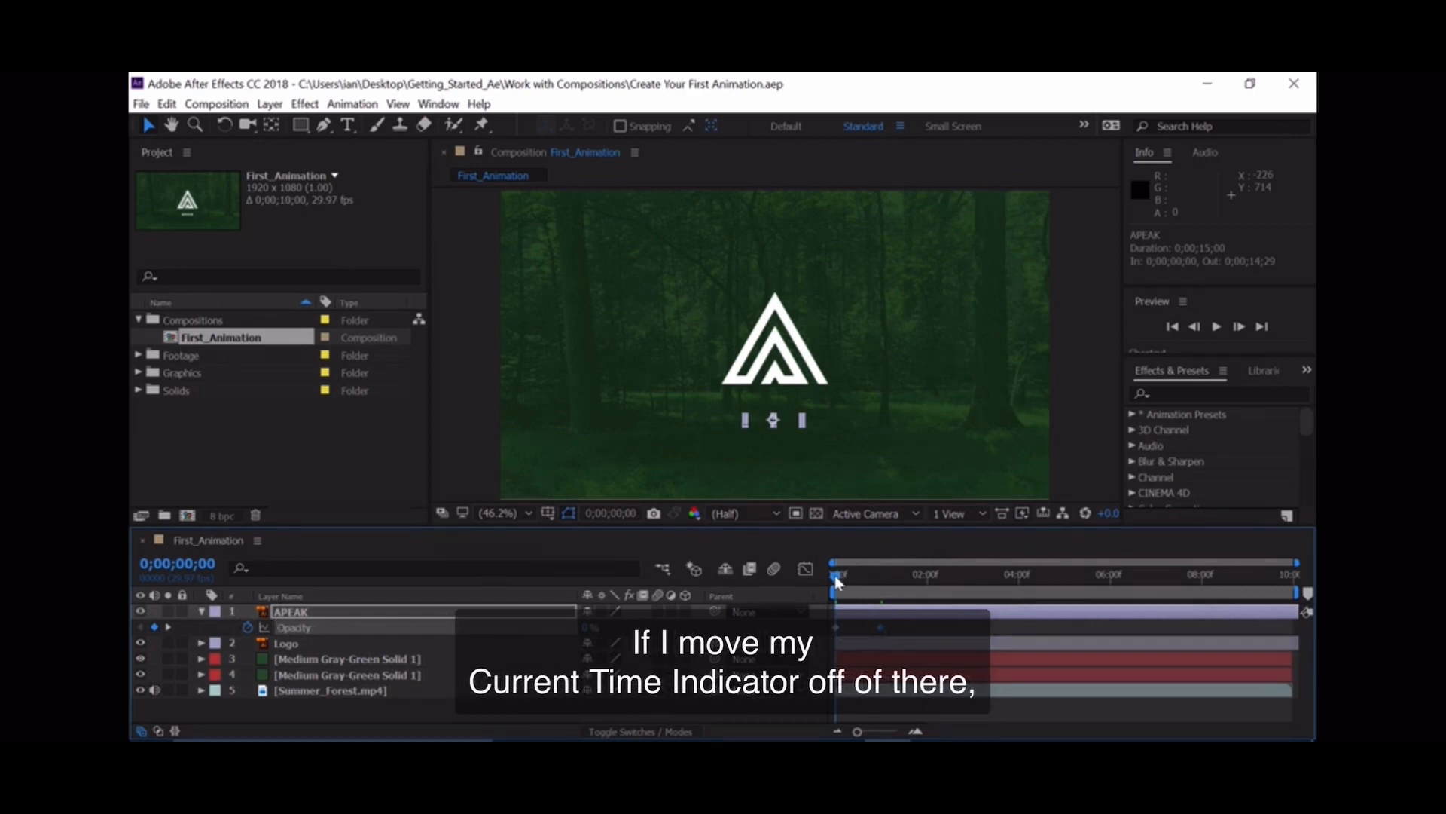
{"action": "left_click_drag", "start_coordinate": [835, 575], "coordinate": [852, 577]}
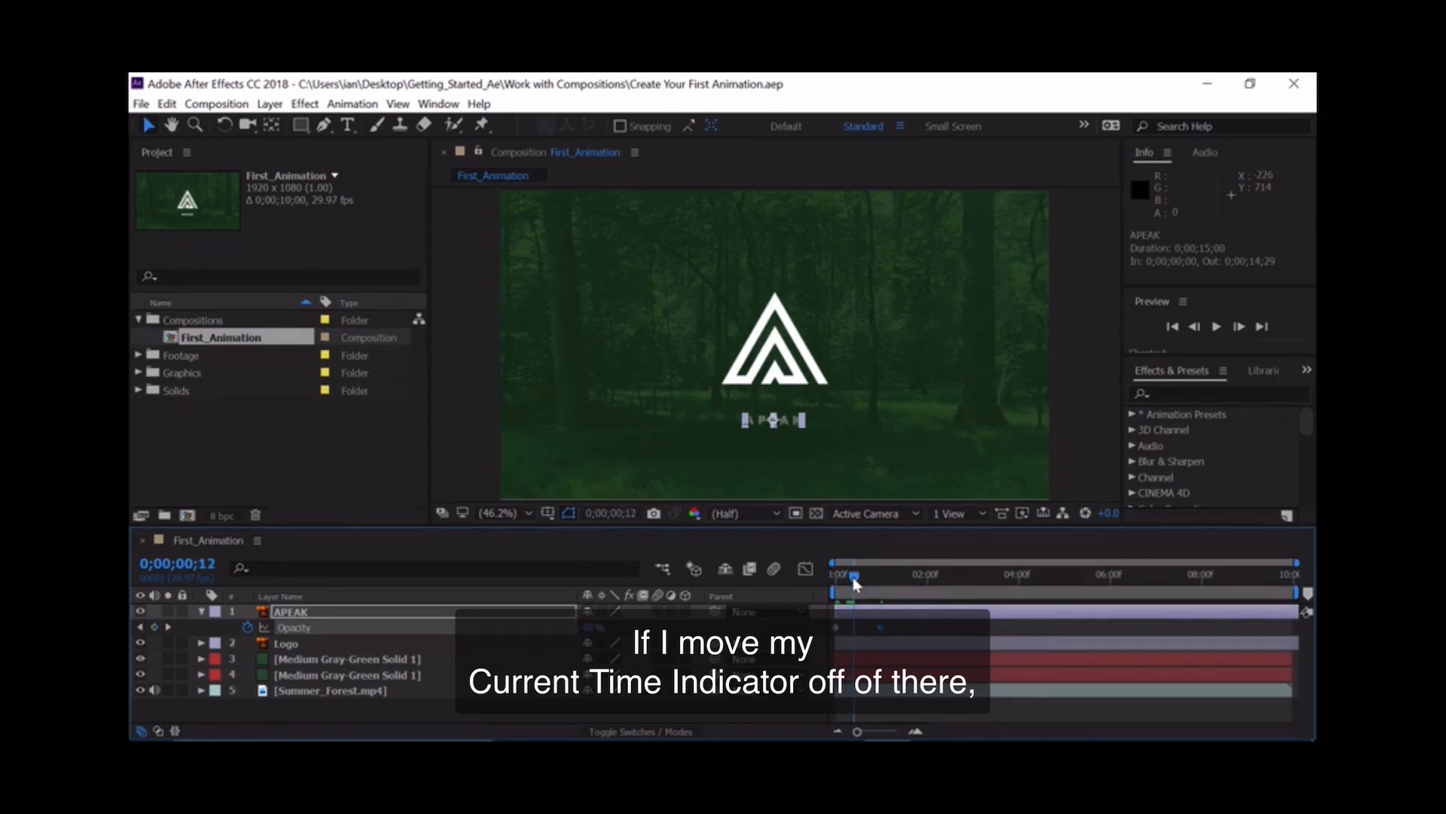
{"action": "left_click", "coordinate": [140, 628]}
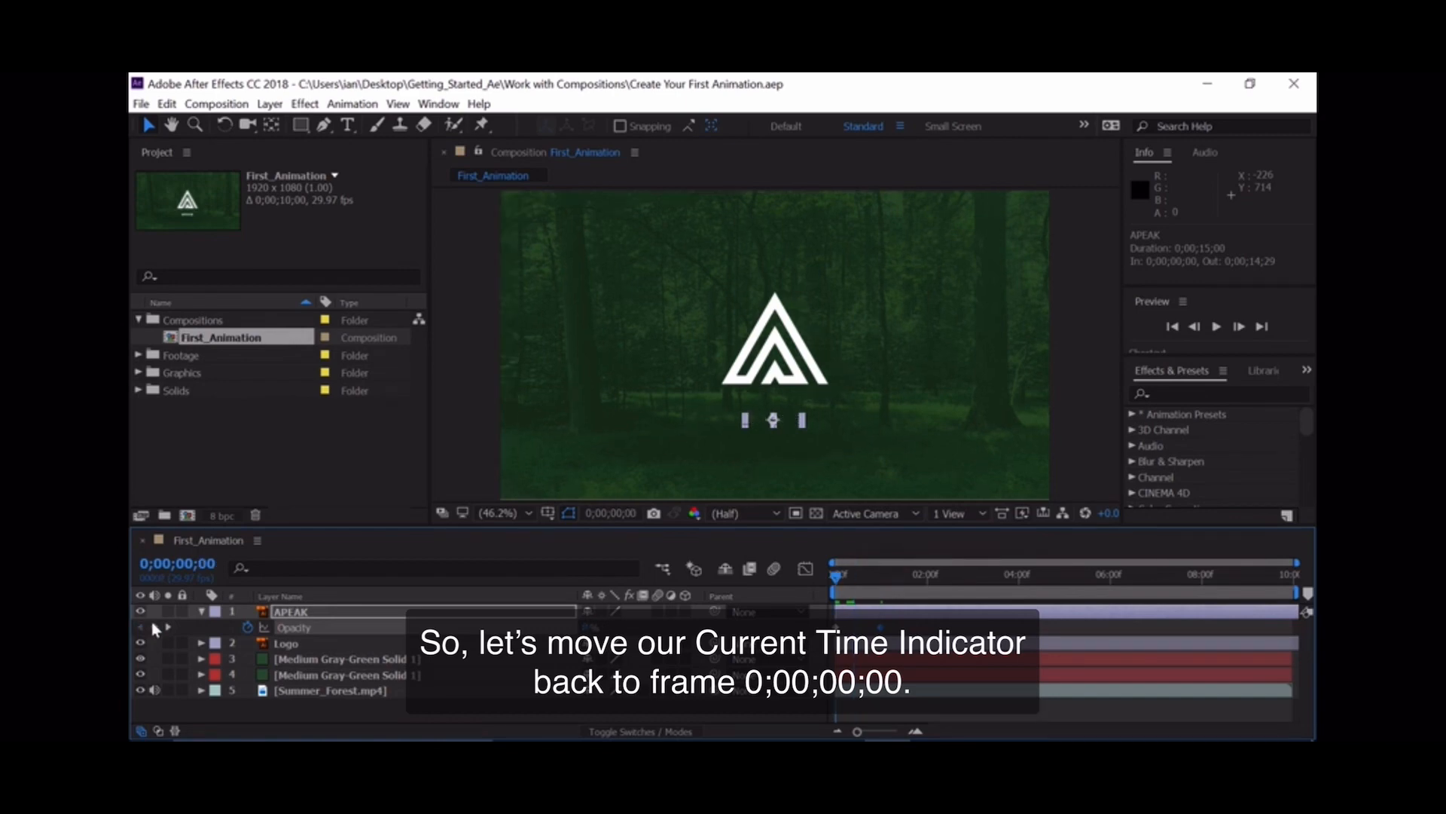
Set a Position keyframe for the Logo layer at 0;00;01;00, in line with APEAK's second Opacity keyframe.
{"action": "left_click", "coordinate": [295, 648]}
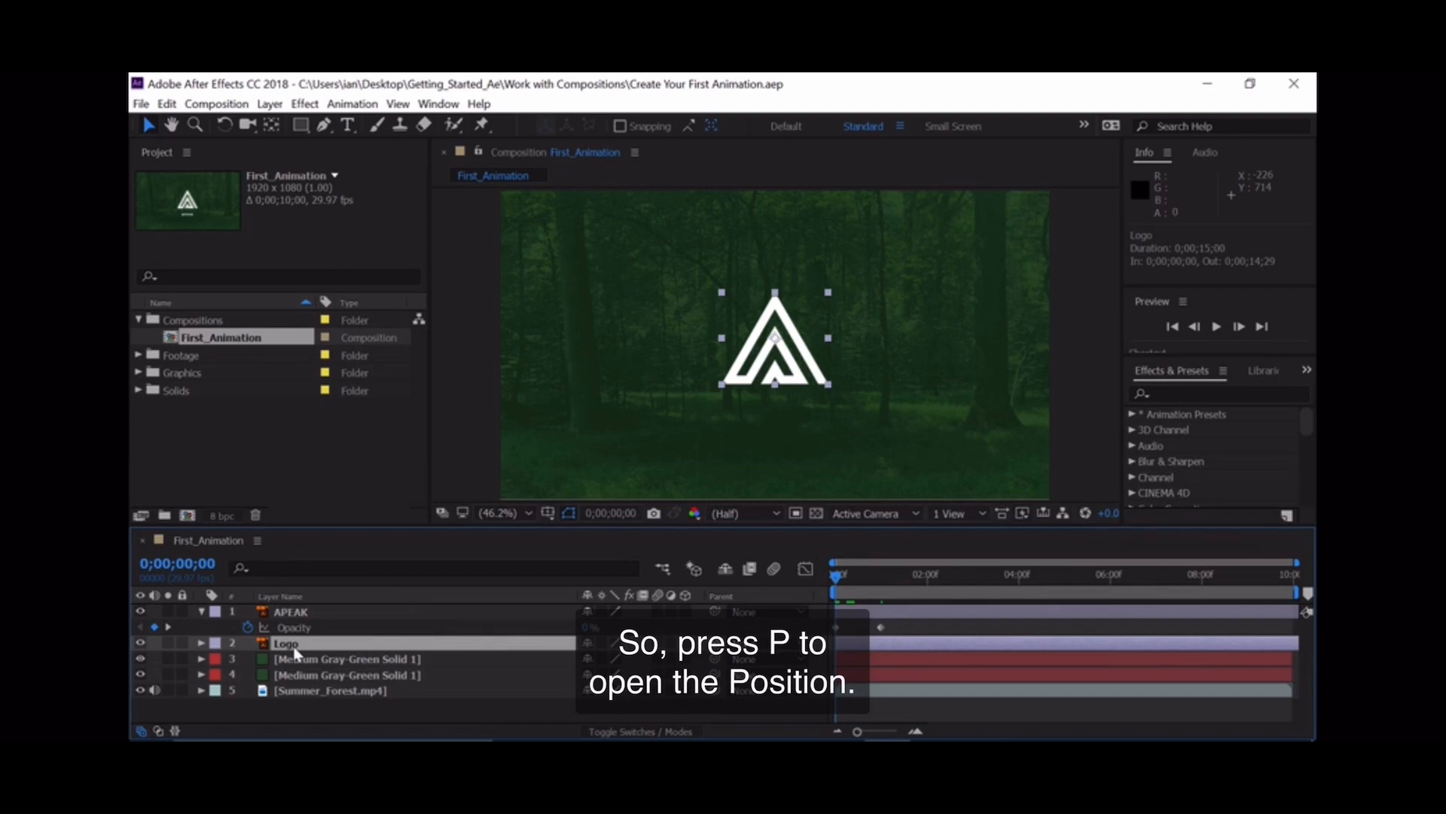
{"action": "key", "text": "p"}
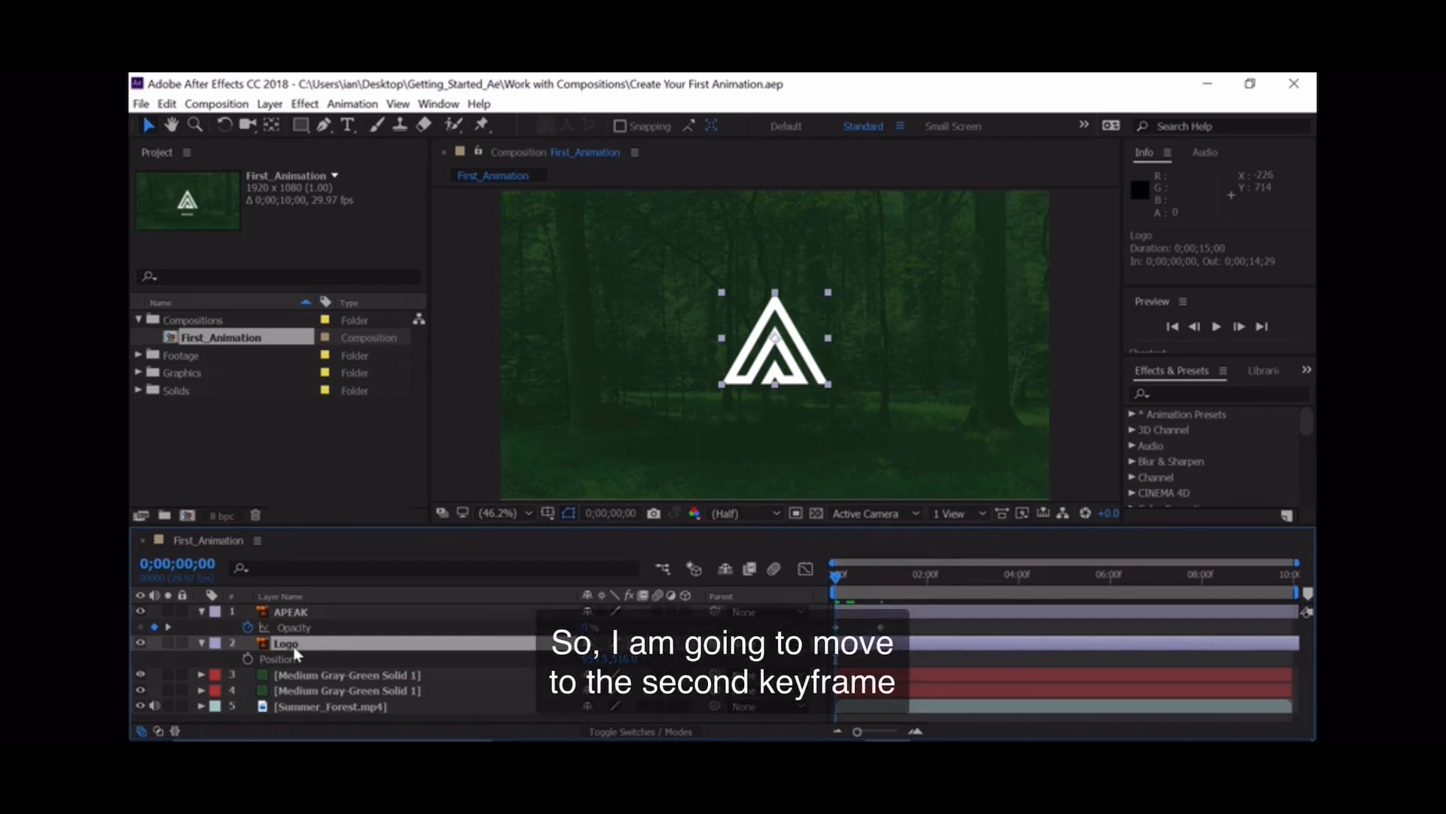
{"action": "left_click", "coordinate": [169, 627]}
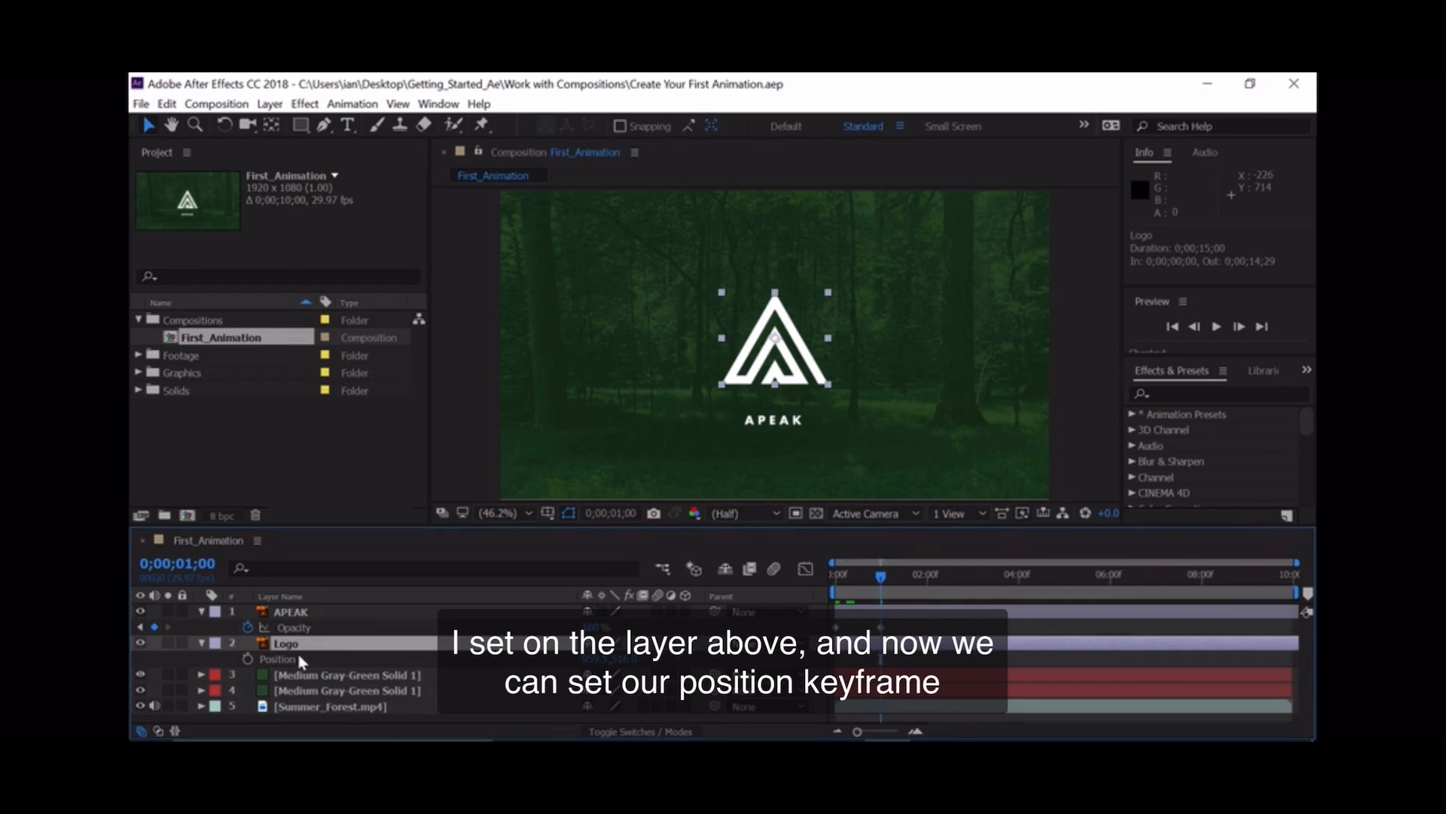
{"action": "left_click", "coordinate": [248, 660]}
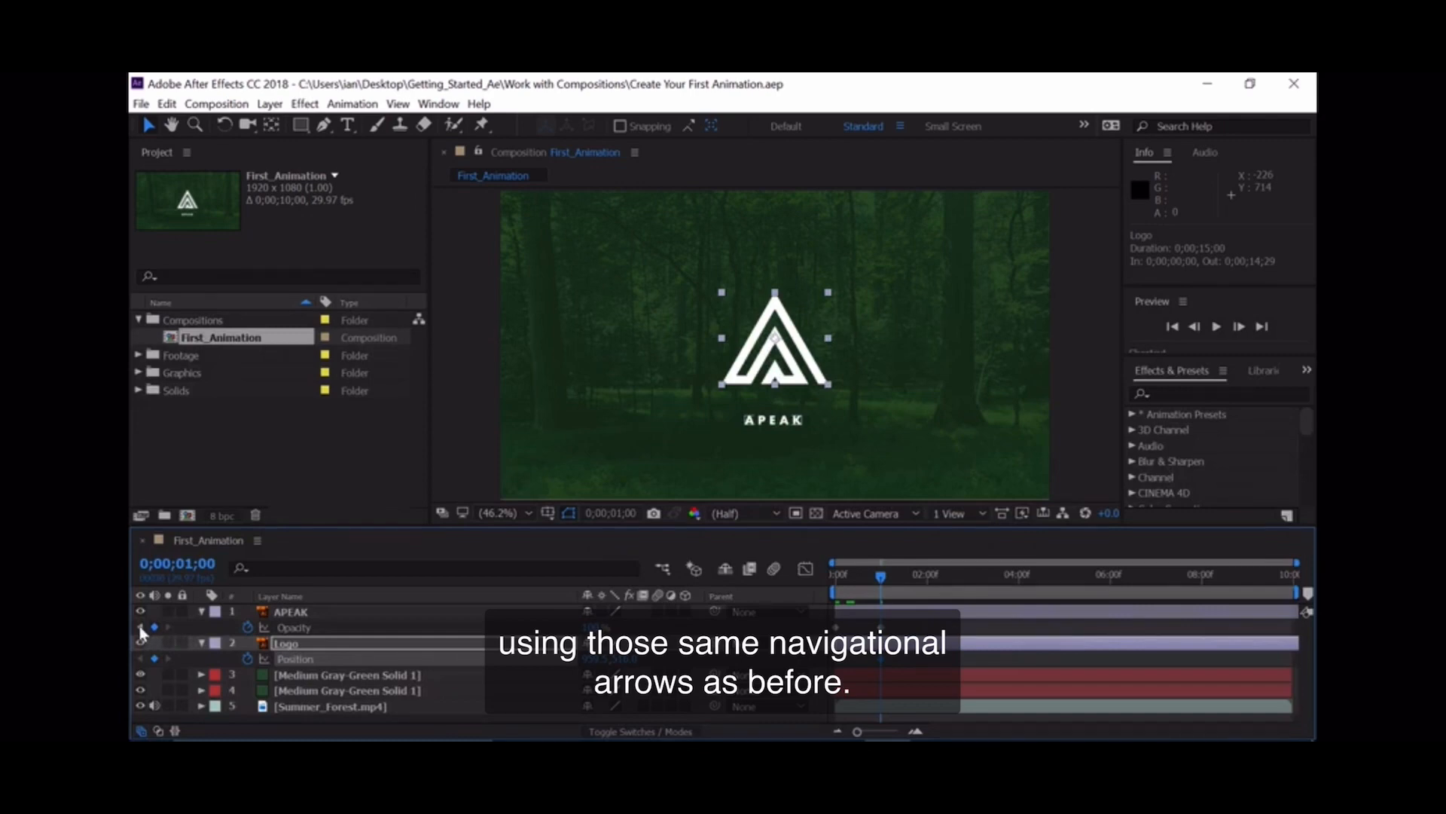
At 0;00;00;00, set the Logo layer's vertical Position to 1293 so it starts below the frame.
{"action": "left_click", "coordinate": [140, 627]}
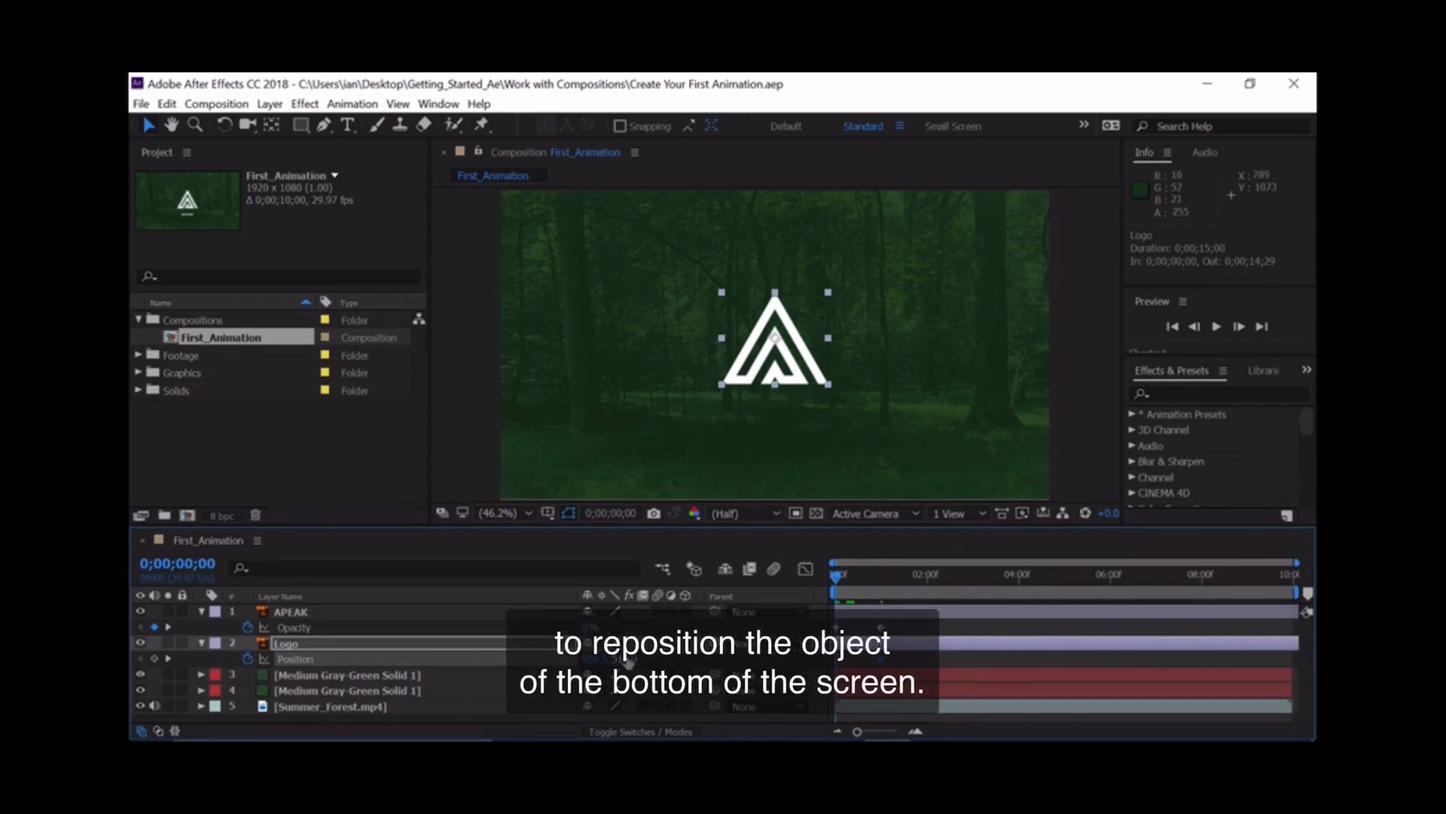
{"action": "mouse_move", "coordinate": [629, 662]}
{"action": "left_mouse_down"}
{"action": "mouse_move", "coordinate": [599, 662]}
{"action": "mouse_move", "coordinate": [649, 661]}
{"action": "mouse_move", "coordinate": [635, 662]}
{"action": "left_mouse_up"}
{"action": "left_click_drag", "start_coordinate": [789, 665], "coordinate": [1037, 659]}
{"action": "left_click_drag", "start_coordinate": [751, 678], "coordinate": [799, 677]}
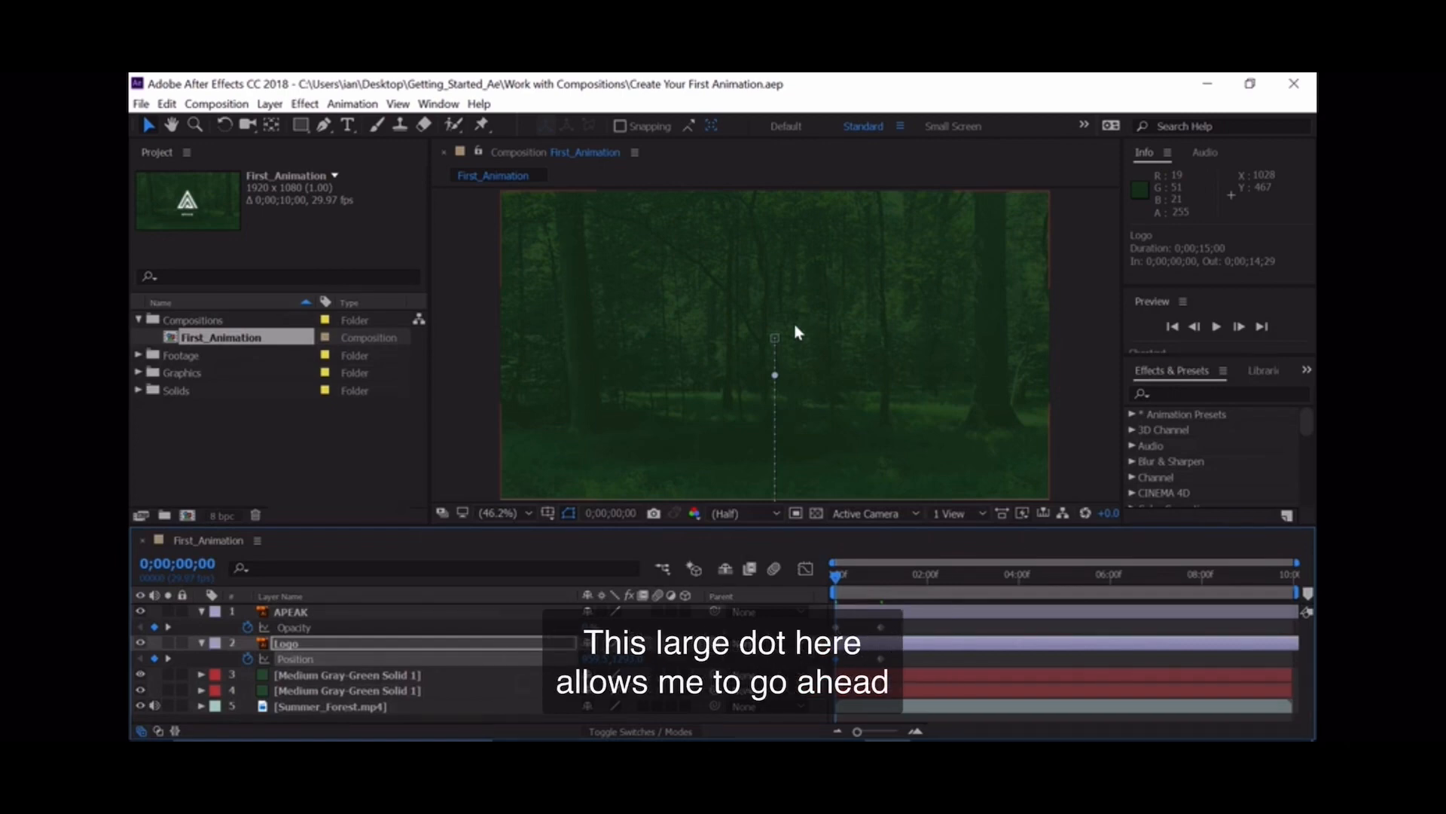
Try bending the Logo's motion path into a curve with its tangent handle, and undo the adjustment.
{"action": "left_click", "coordinate": [774, 376]}
{"action": "left_click_drag", "start_coordinate": [776, 381], "coordinate": [924, 357]}
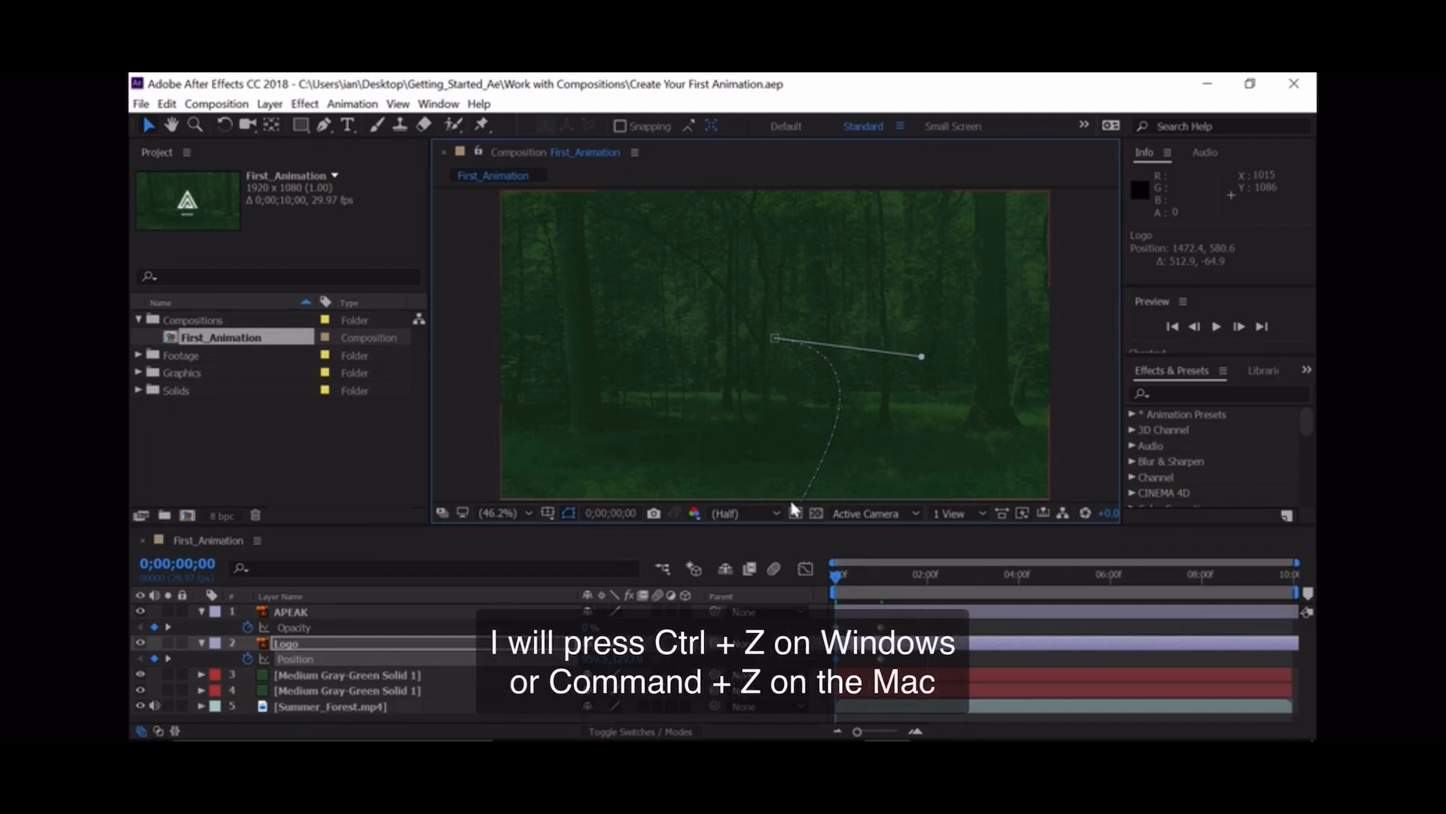
{"action": "key", "text": "ctrl+z"}
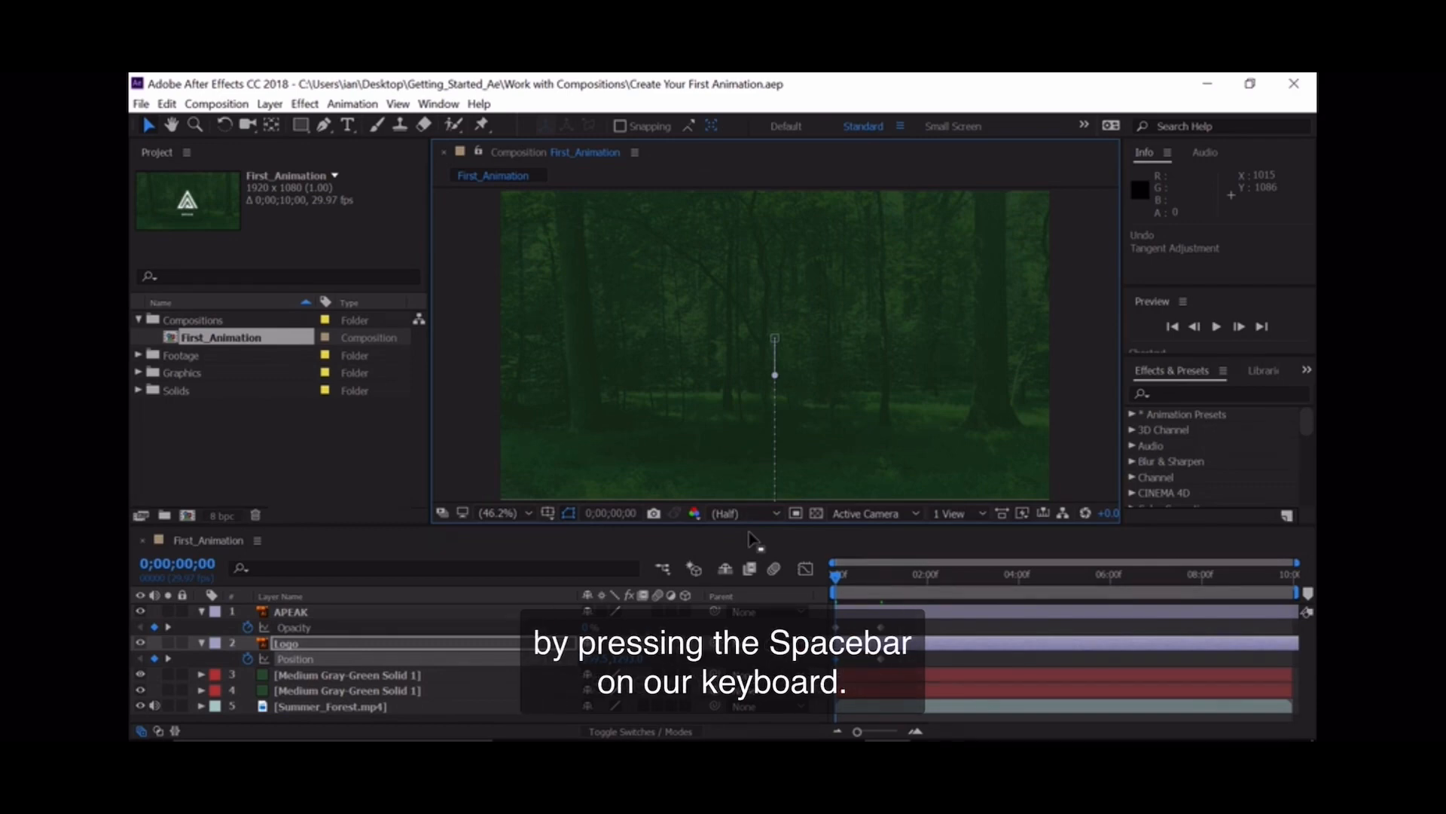
Preview the animation, stop playback and return the current time to 0;00;00;00.
{"action": "key", "text": "space"}
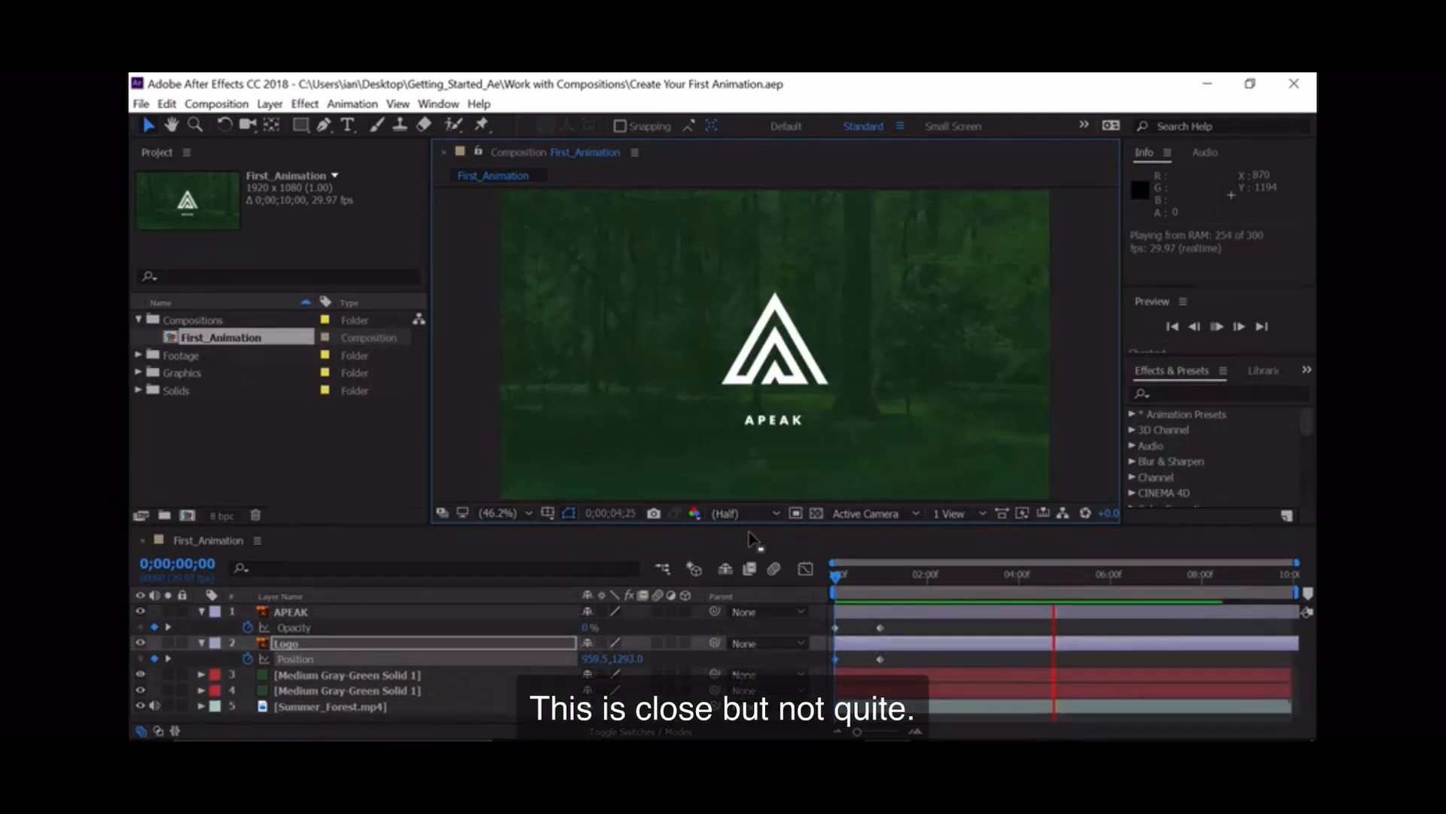
{"action": "key", "text": "space"}
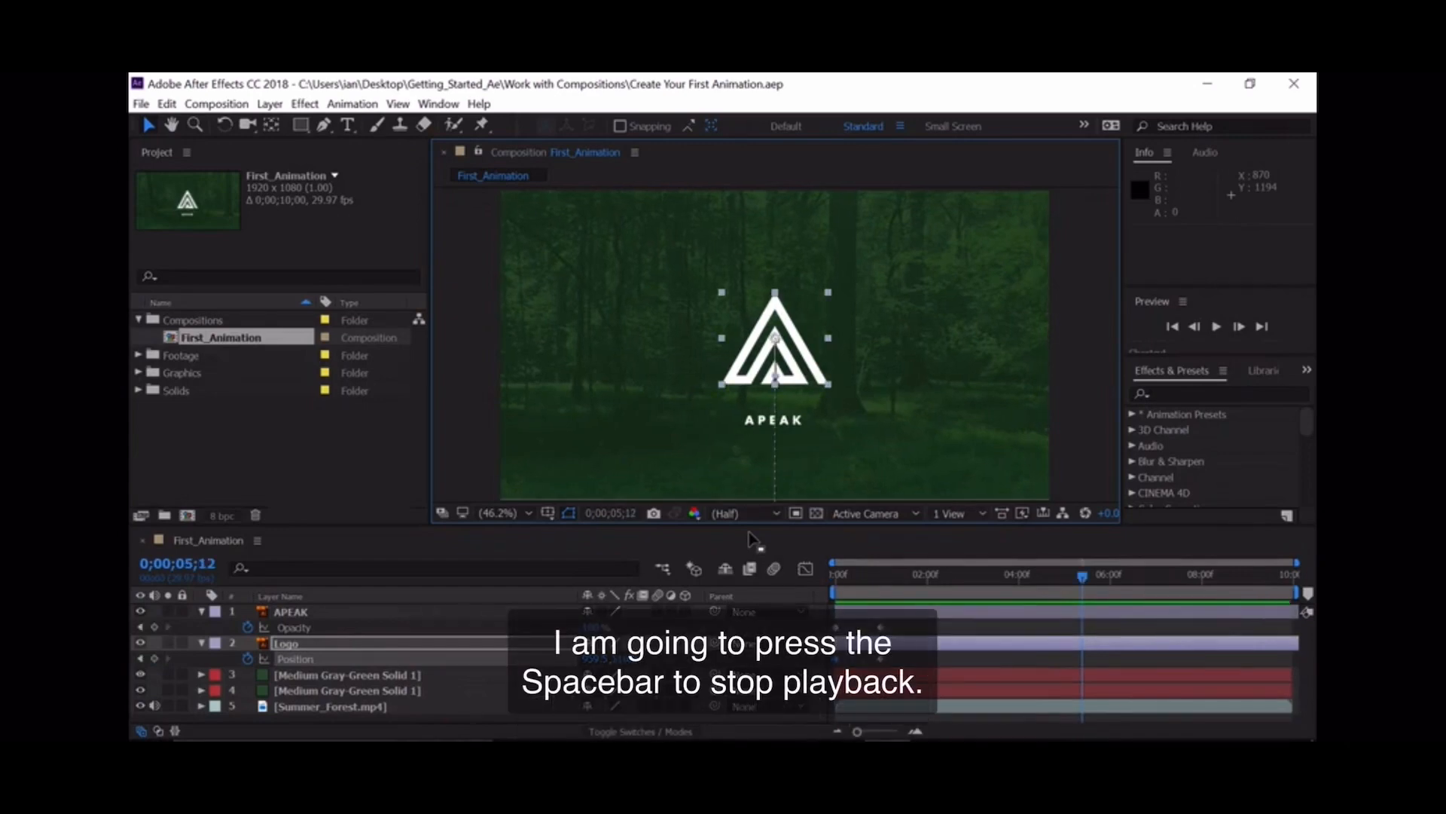
{"action": "left_click", "coordinate": [1082, 577]}
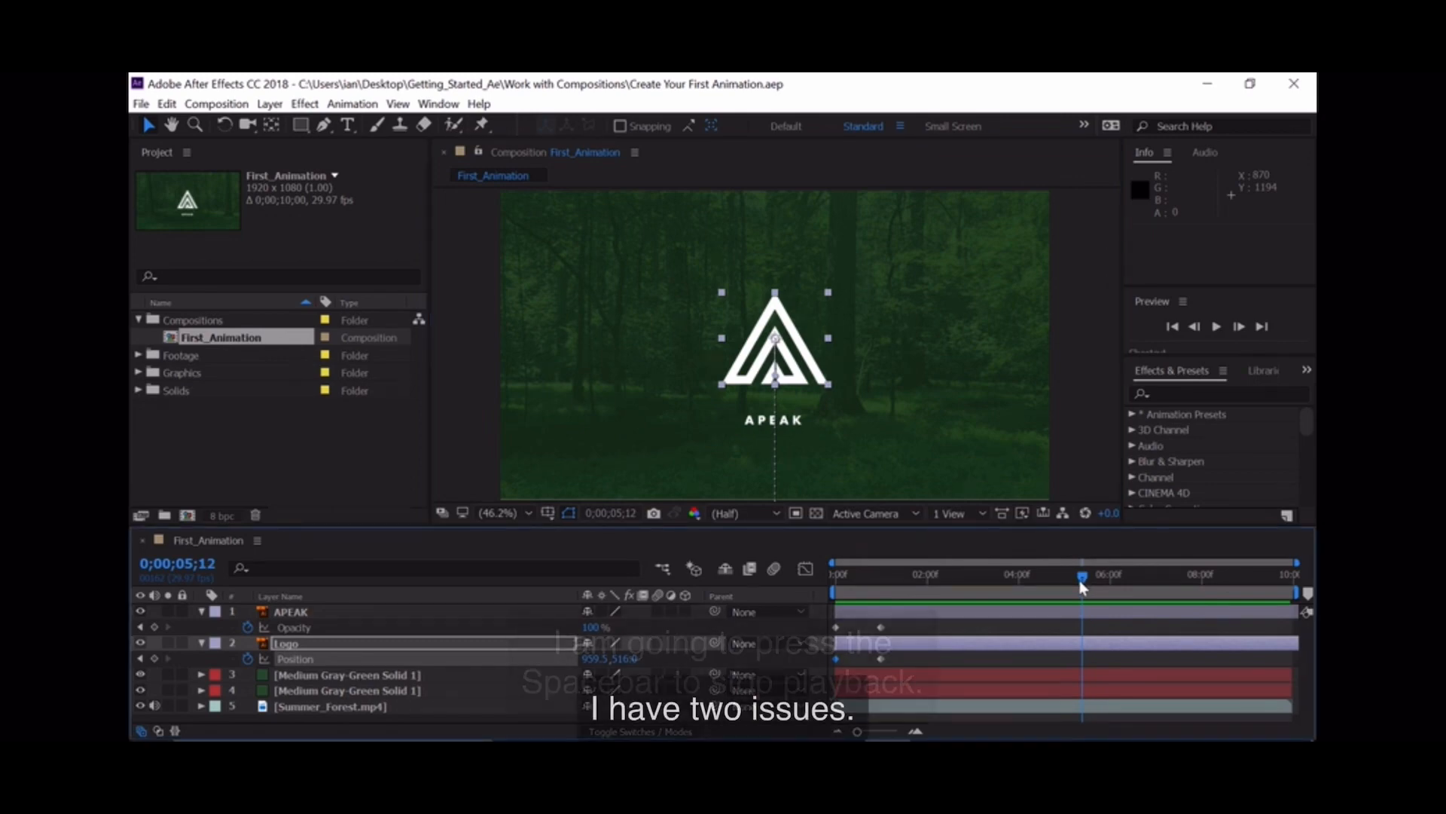
{"action": "left_click_drag", "start_coordinate": [1082, 577], "coordinate": [829, 575]}
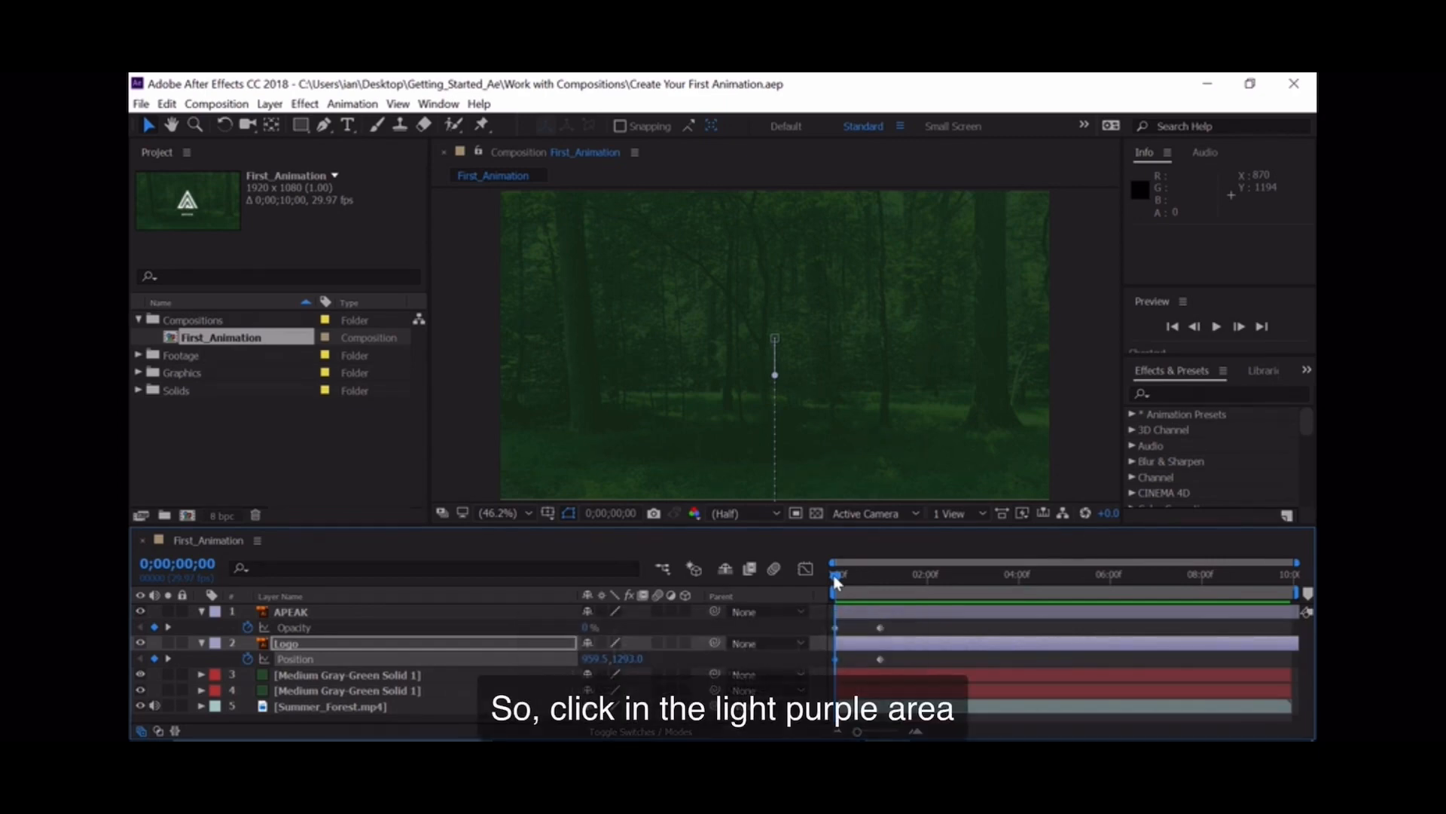
Shift the APEAK layer along the timeline by one second so it starts at 0;00;01;00.
{"action": "left_click", "coordinate": [870, 614]}
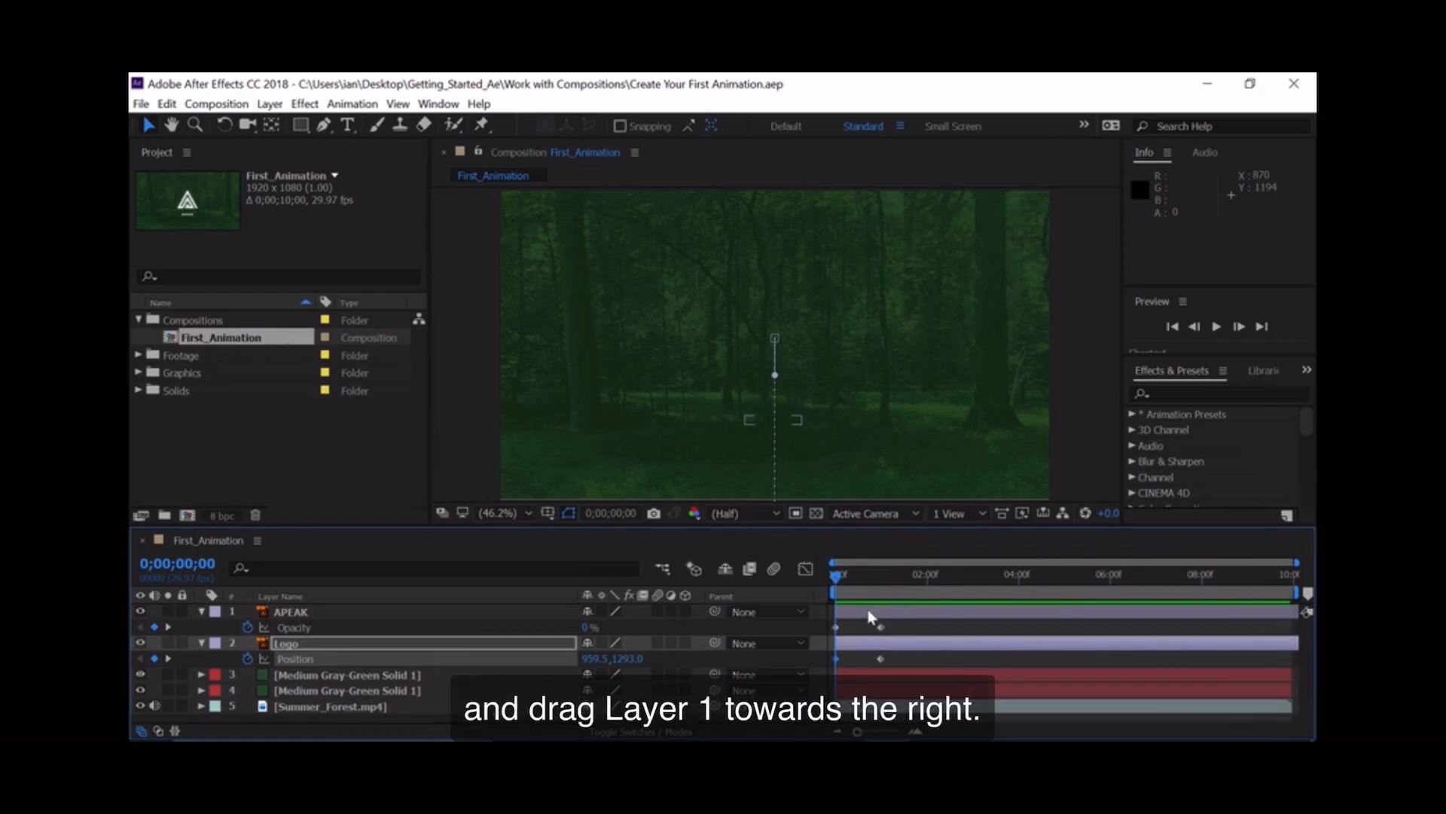
{"action": "left_click", "coordinate": [870, 614]}
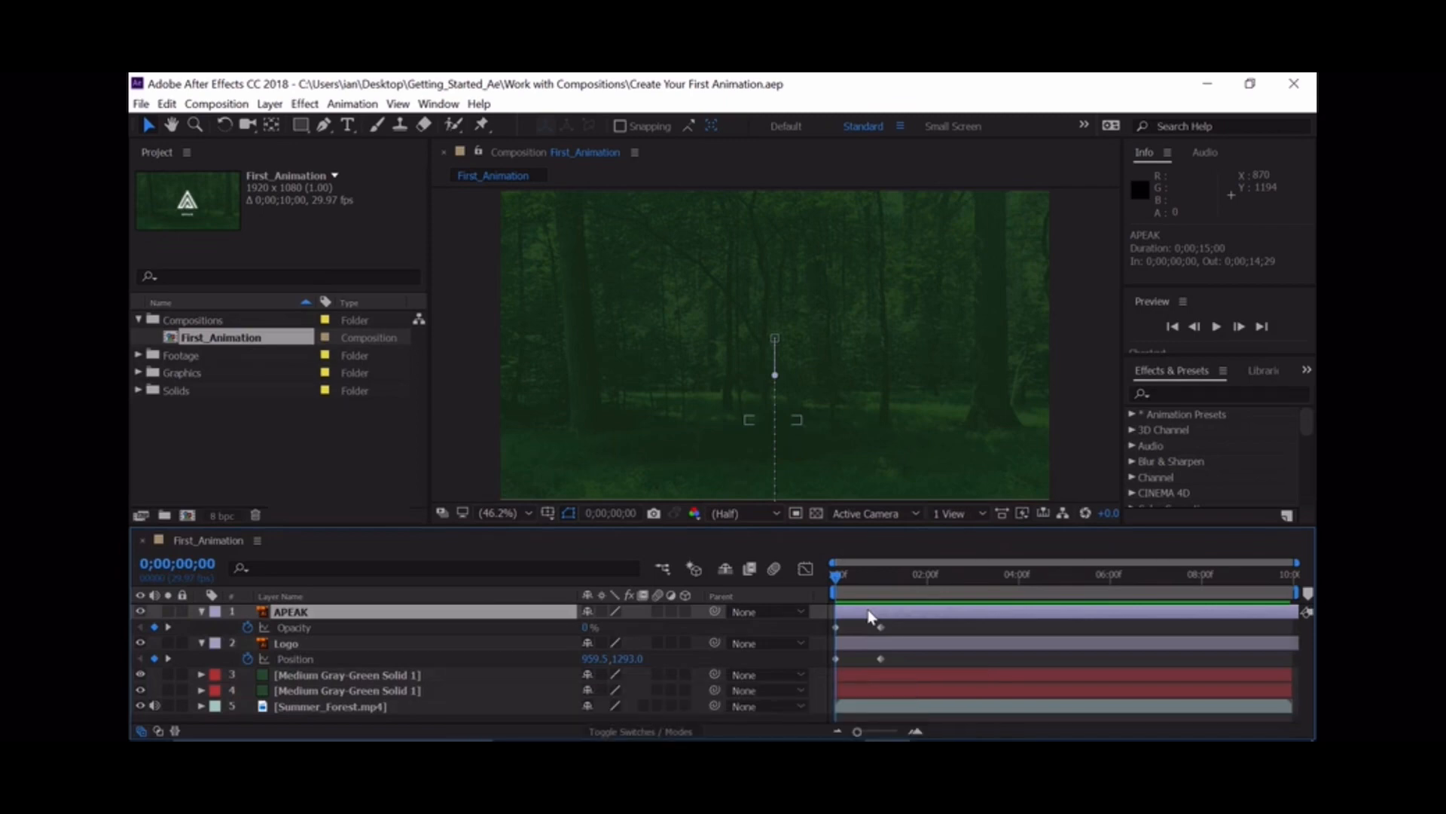
{"action": "left_click_drag", "start_coordinate": [870, 615], "coordinate": [907, 625]}
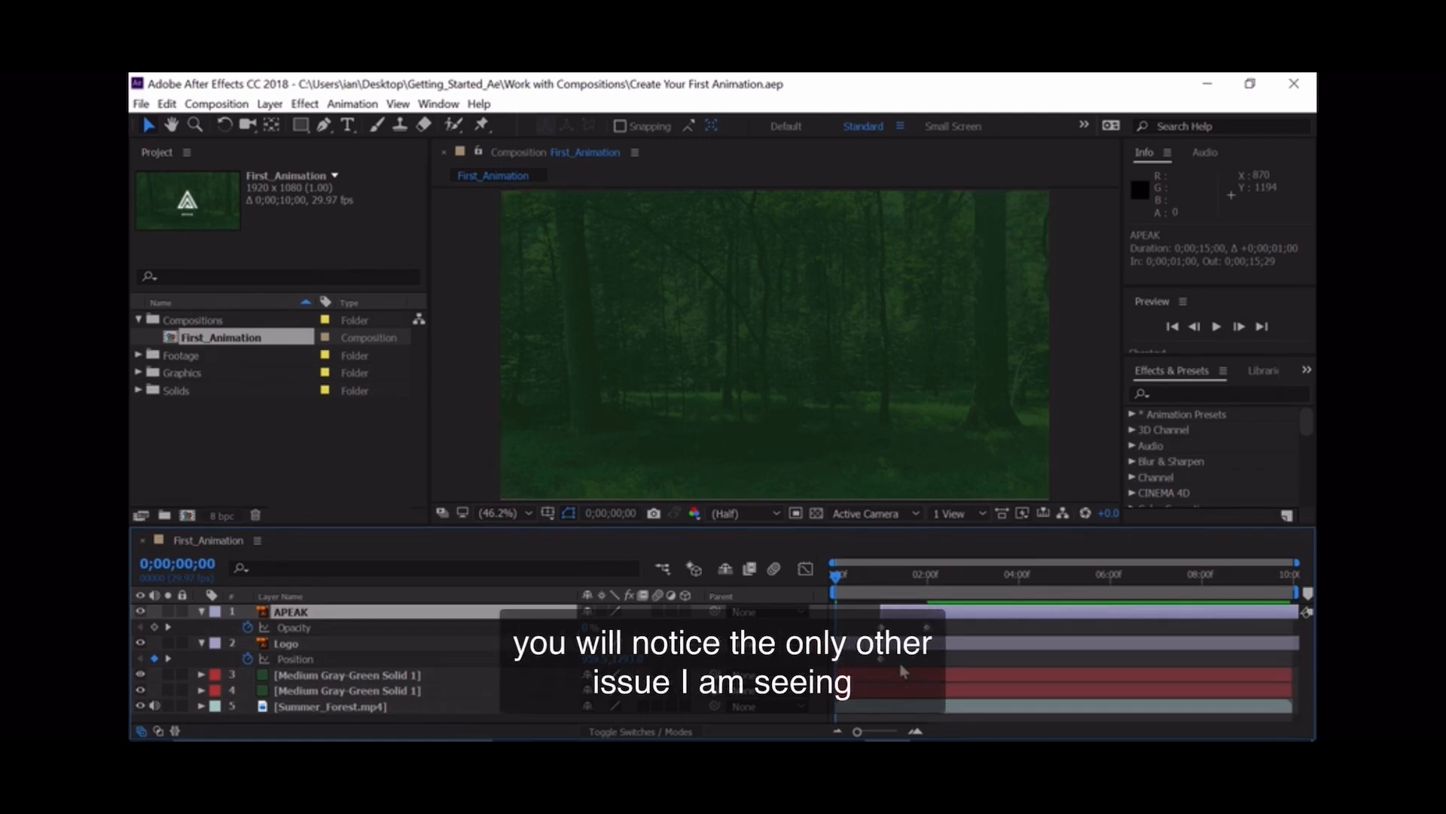
Play back the retimed animation, stop it, and scrub to 0;00;01;07 to examine the logo's slide and the text's fade.
{"action": "key", "text": "space"}
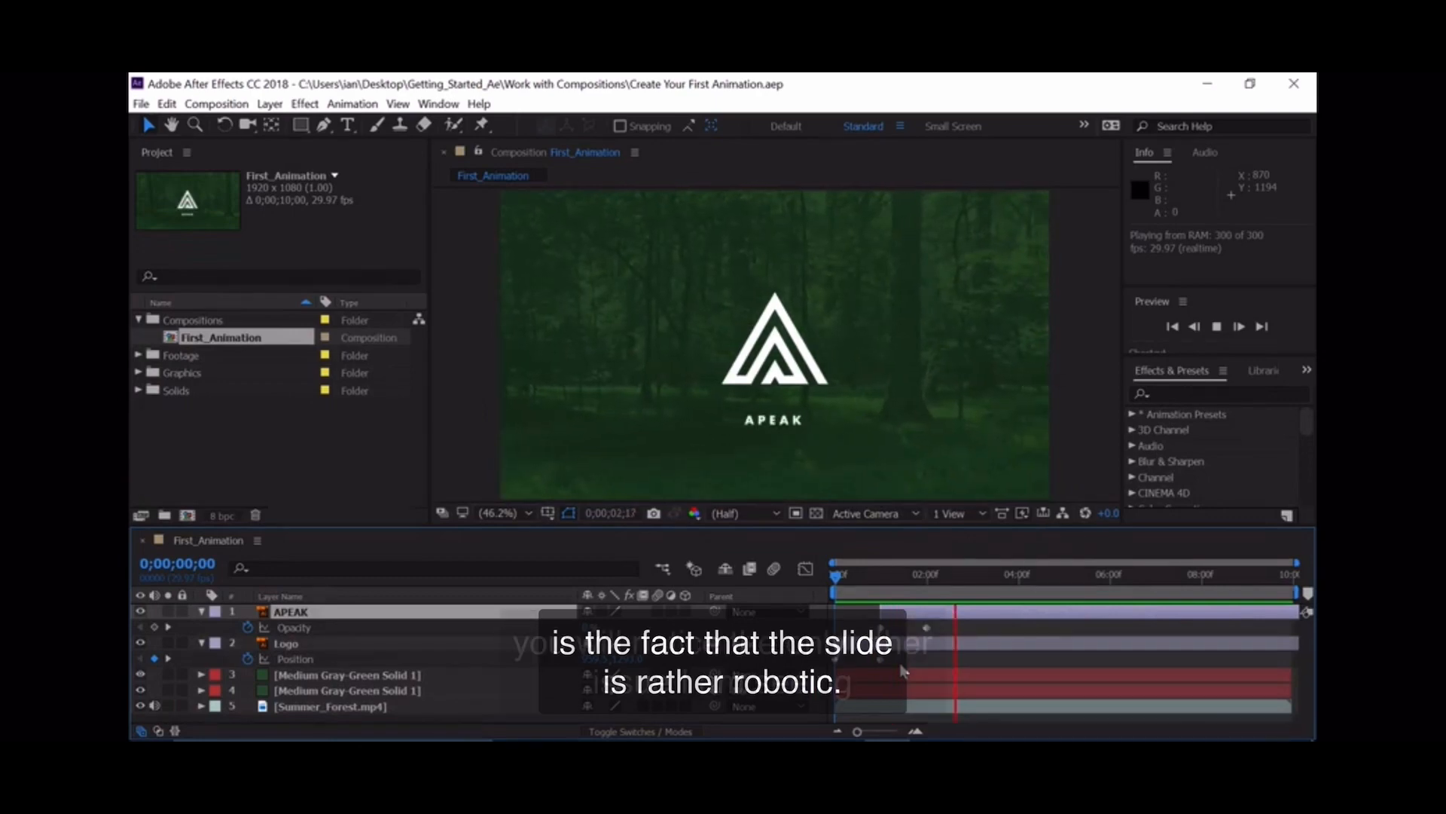
{"action": "key", "text": "space"}
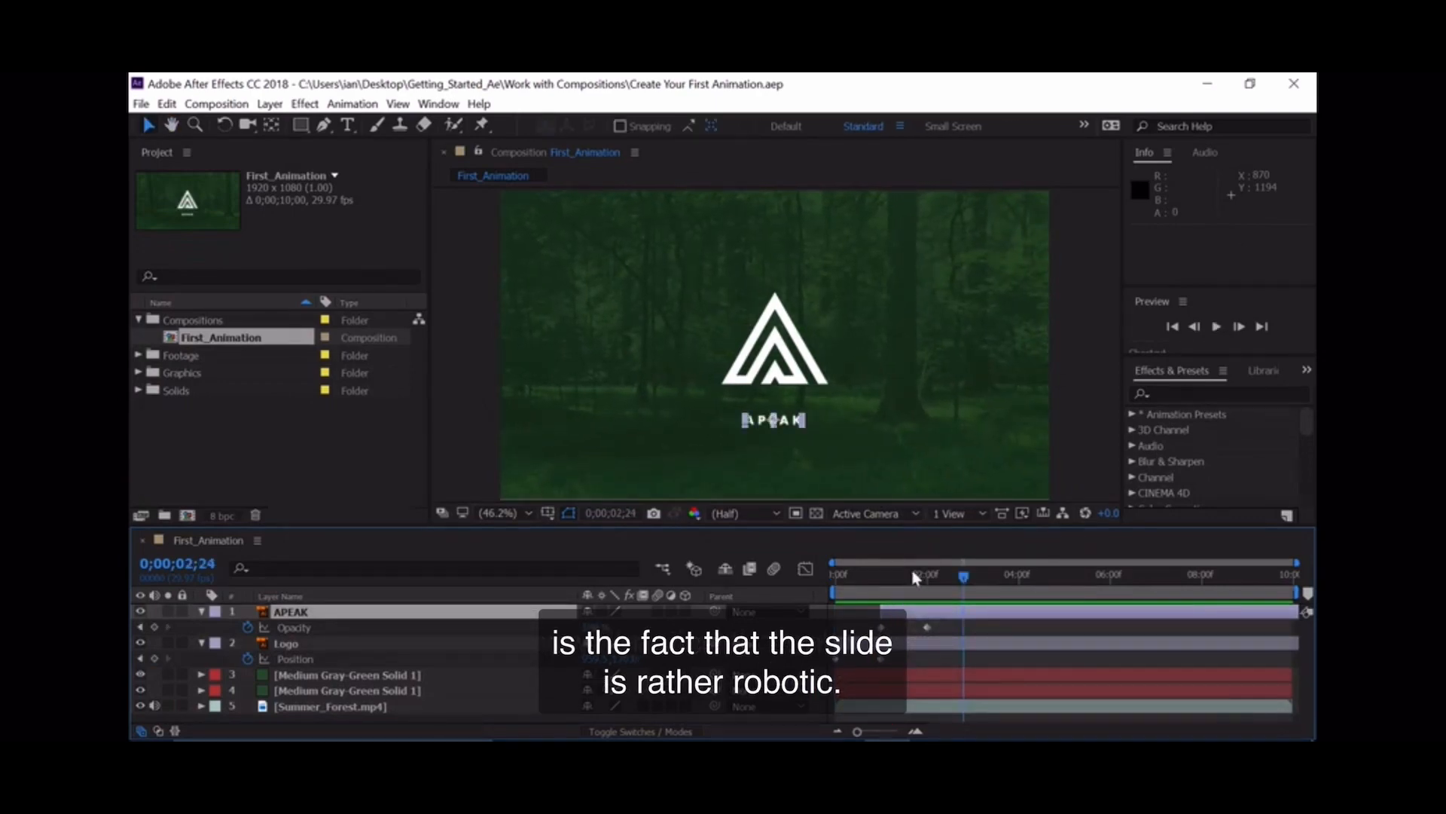
{"action": "left_click_drag", "start_coordinate": [911, 571], "coordinate": [892, 594]}
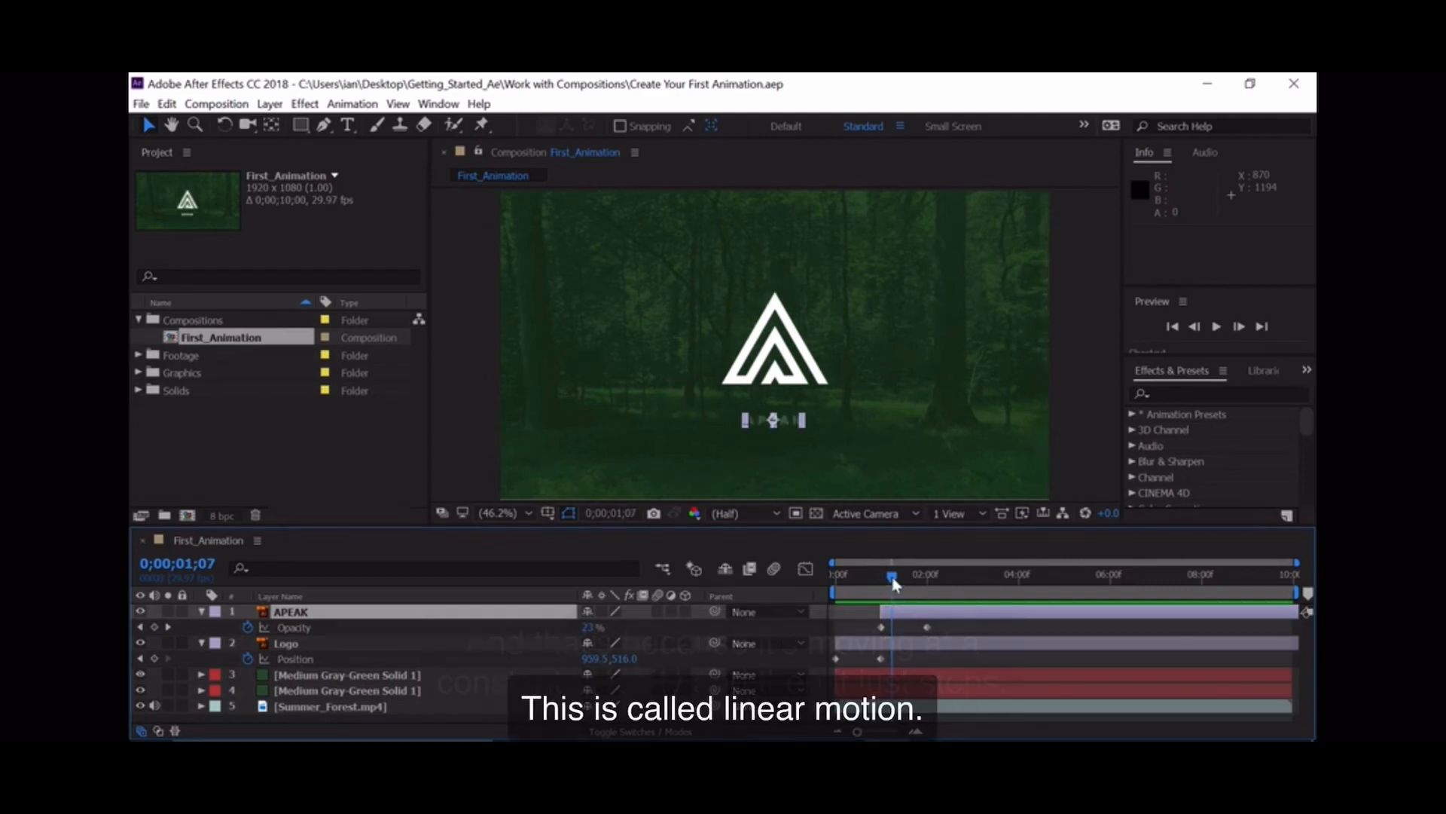
Apply Easy Ease to both Position keyframes of the Logo layer to smooth its slide.
{"action": "left_click_drag", "start_coordinate": [892, 574], "coordinate": [924, 571]}
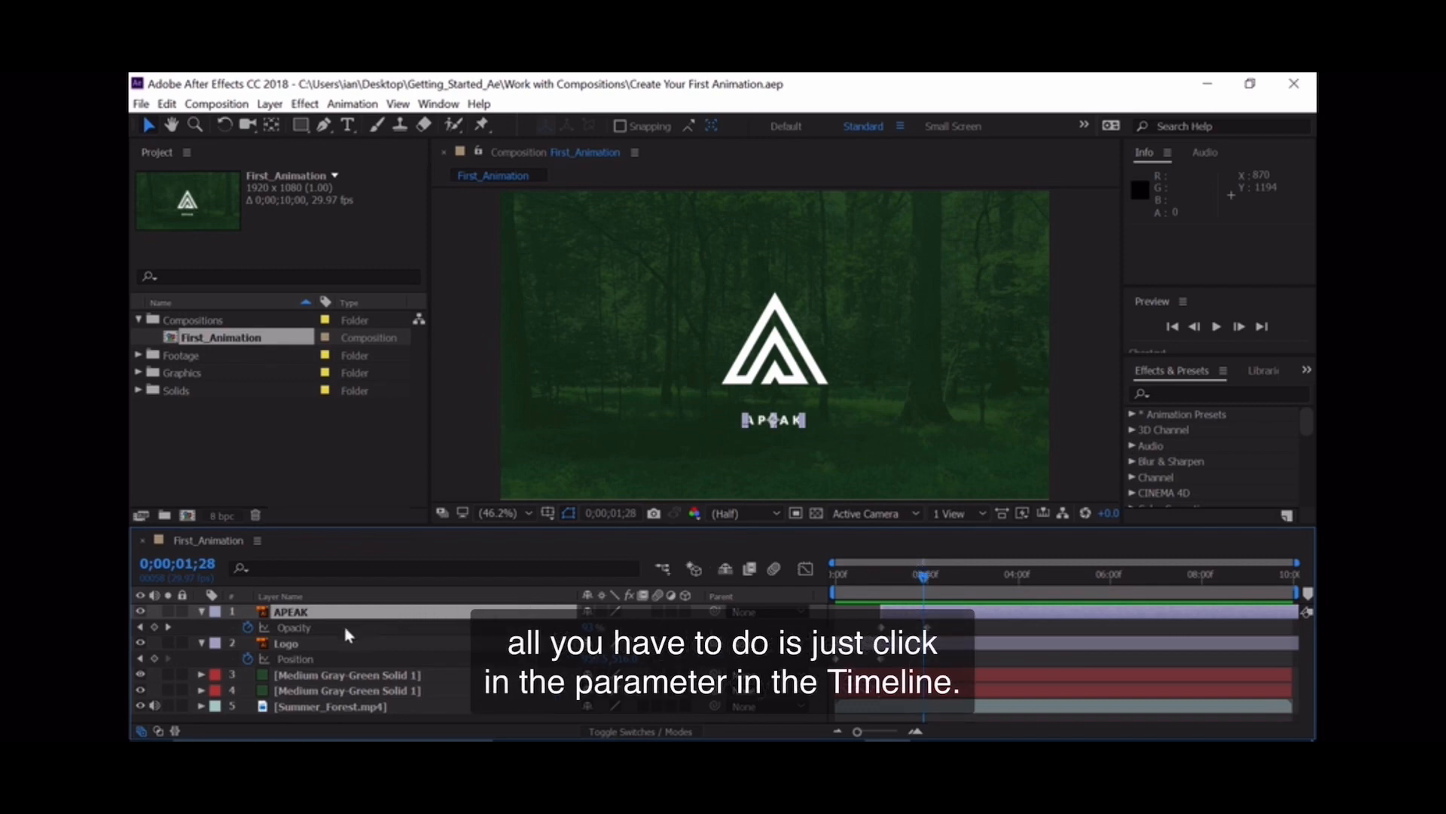
{"action": "left_click", "coordinate": [300, 660]}
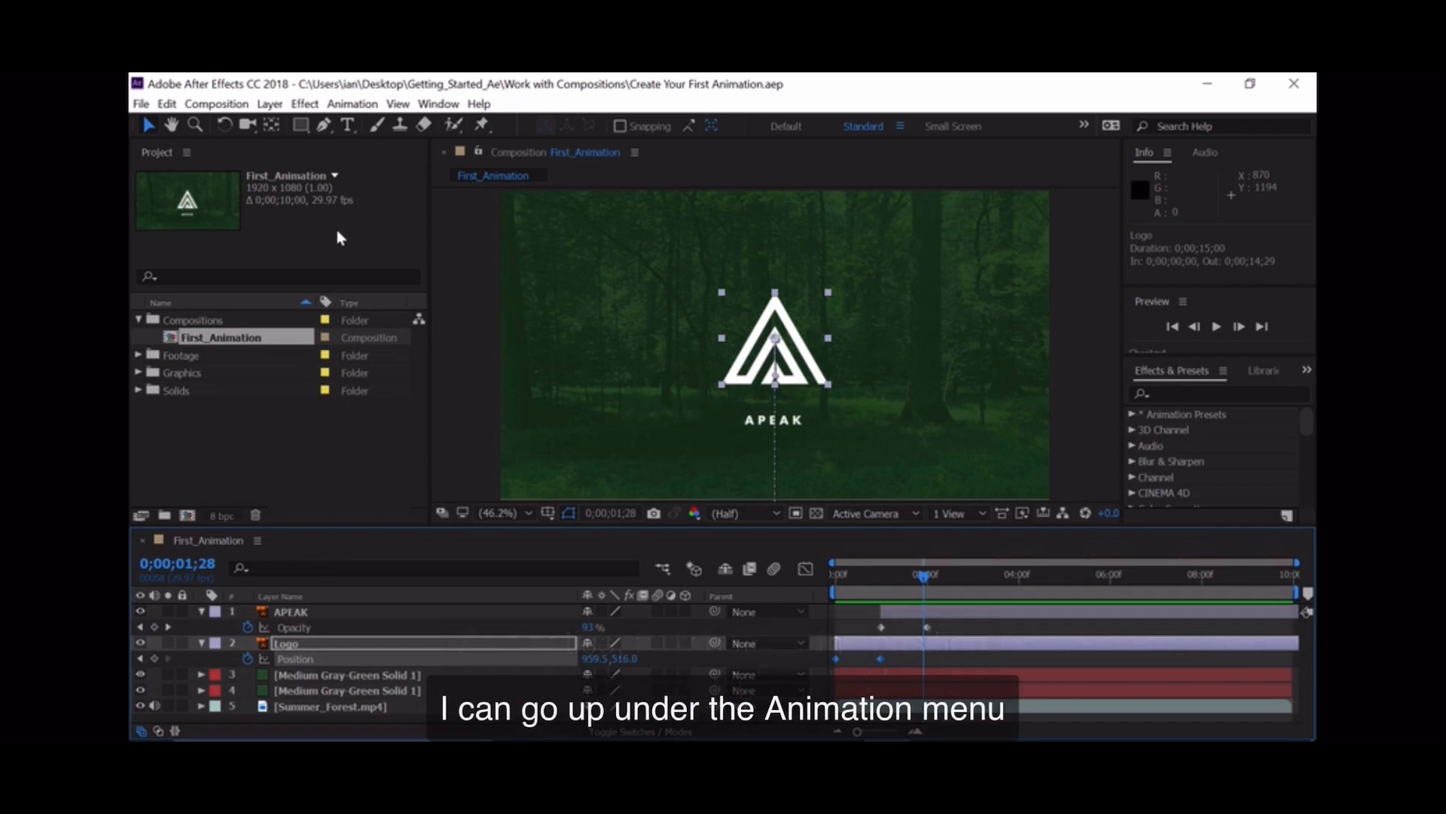
{"action": "left_click", "coordinate": [352, 105]}
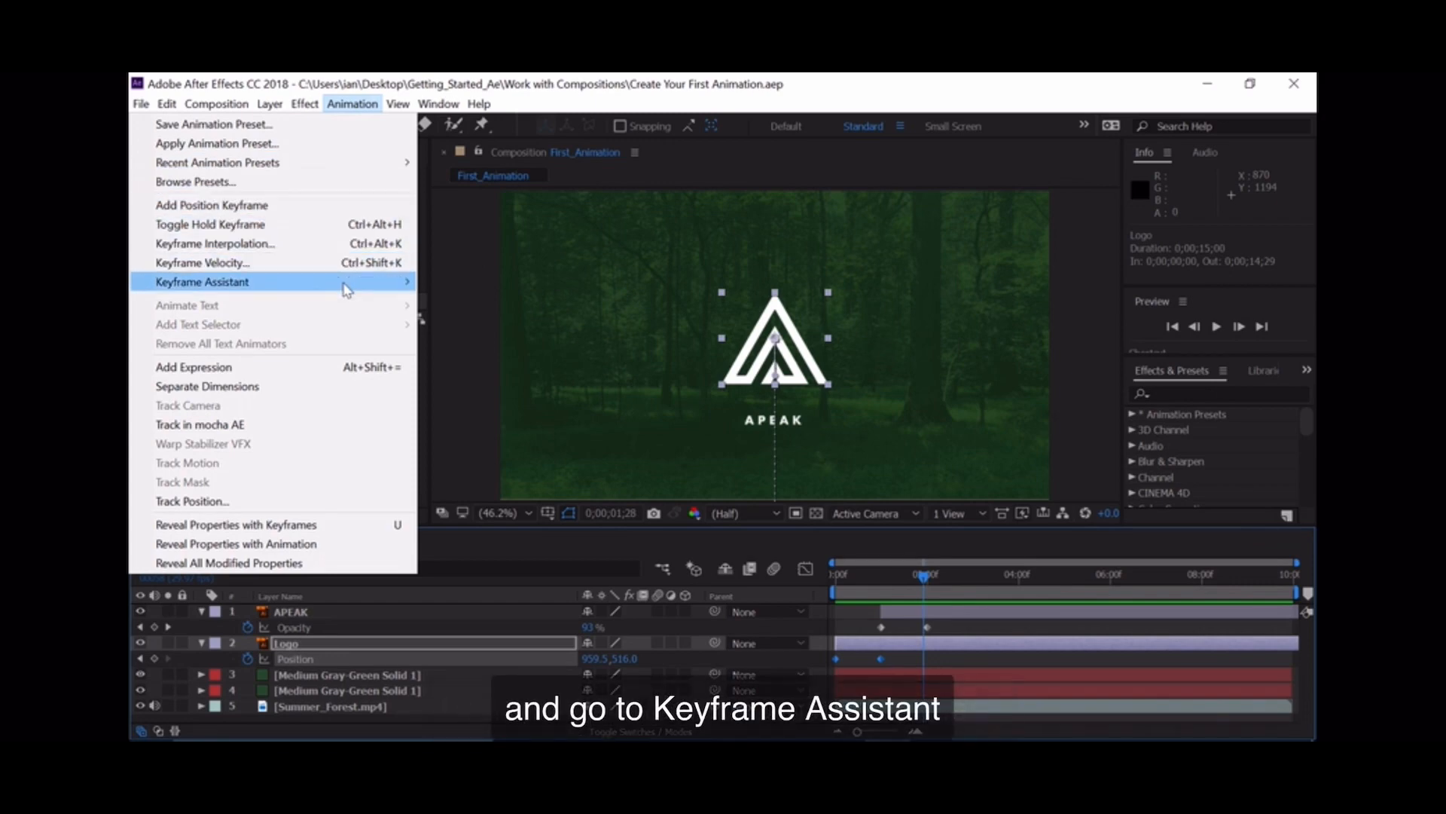
{"action": "mouse_move", "coordinate": [346, 290]}
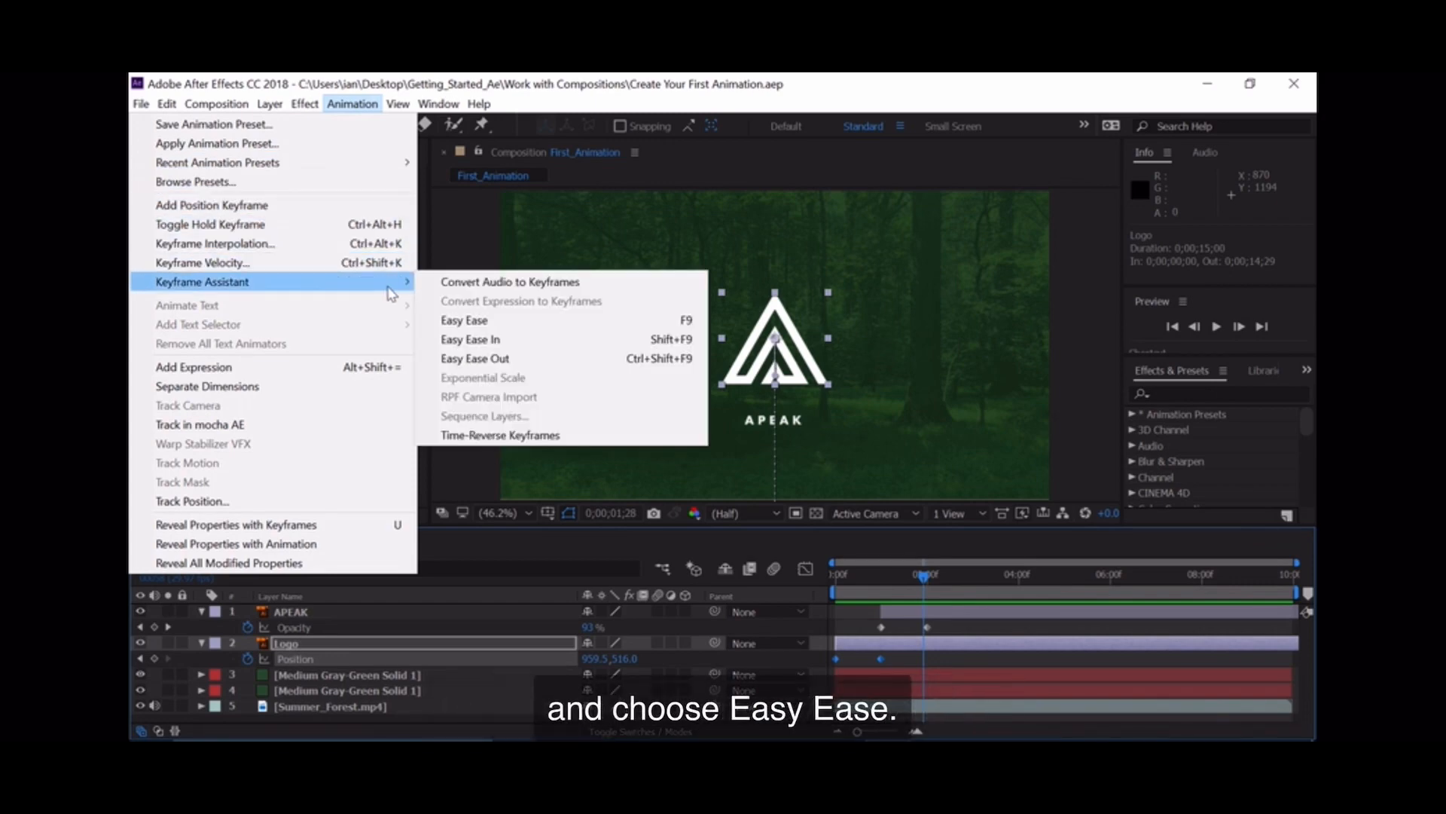
{"action": "left_click", "coordinate": [465, 322]}
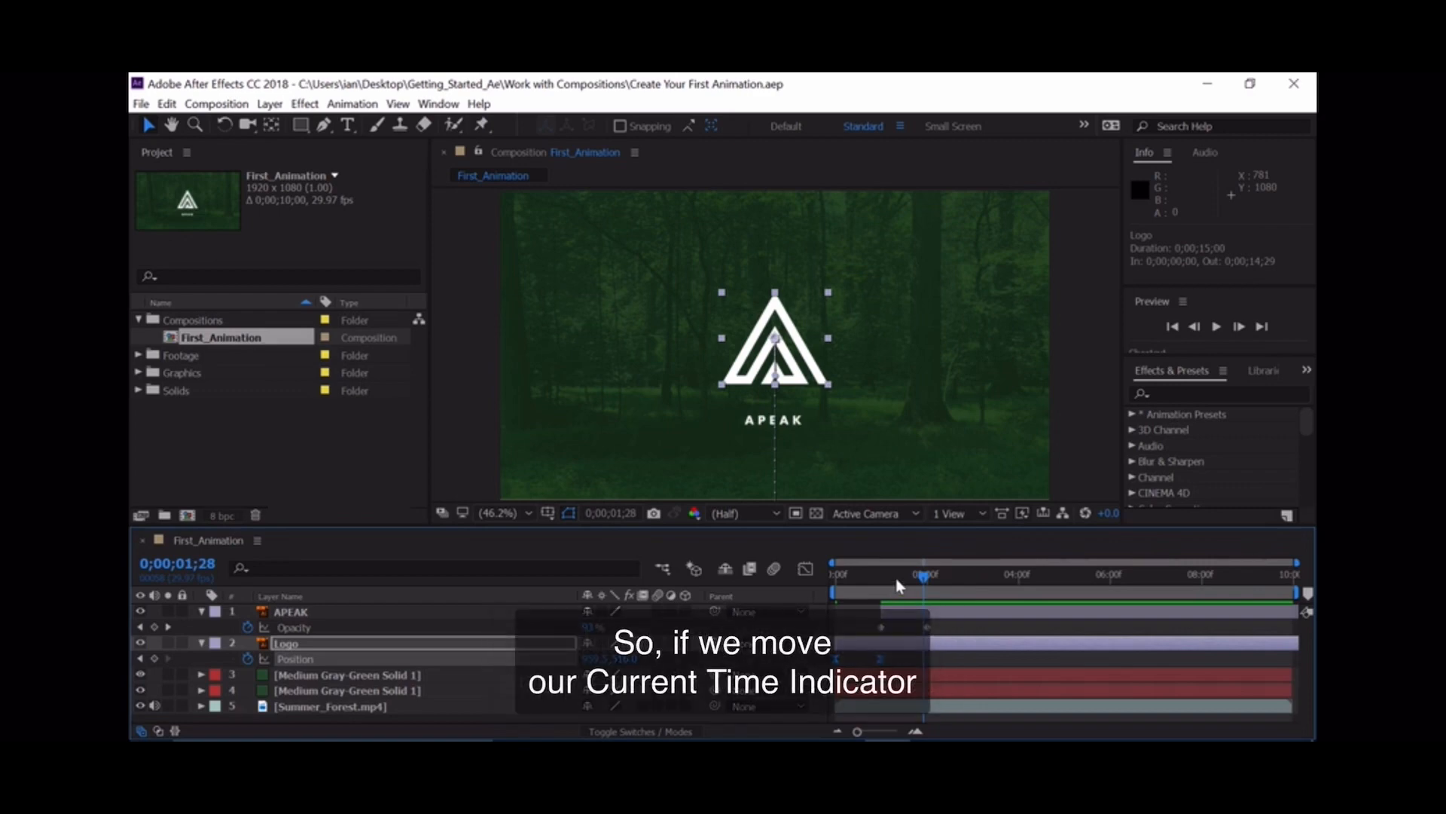
Return the current time to 0;00;00;00 and play back the animation to check the eased Logo motion.
{"action": "left_click_drag", "start_coordinate": [899, 586], "coordinate": [781, 566]}
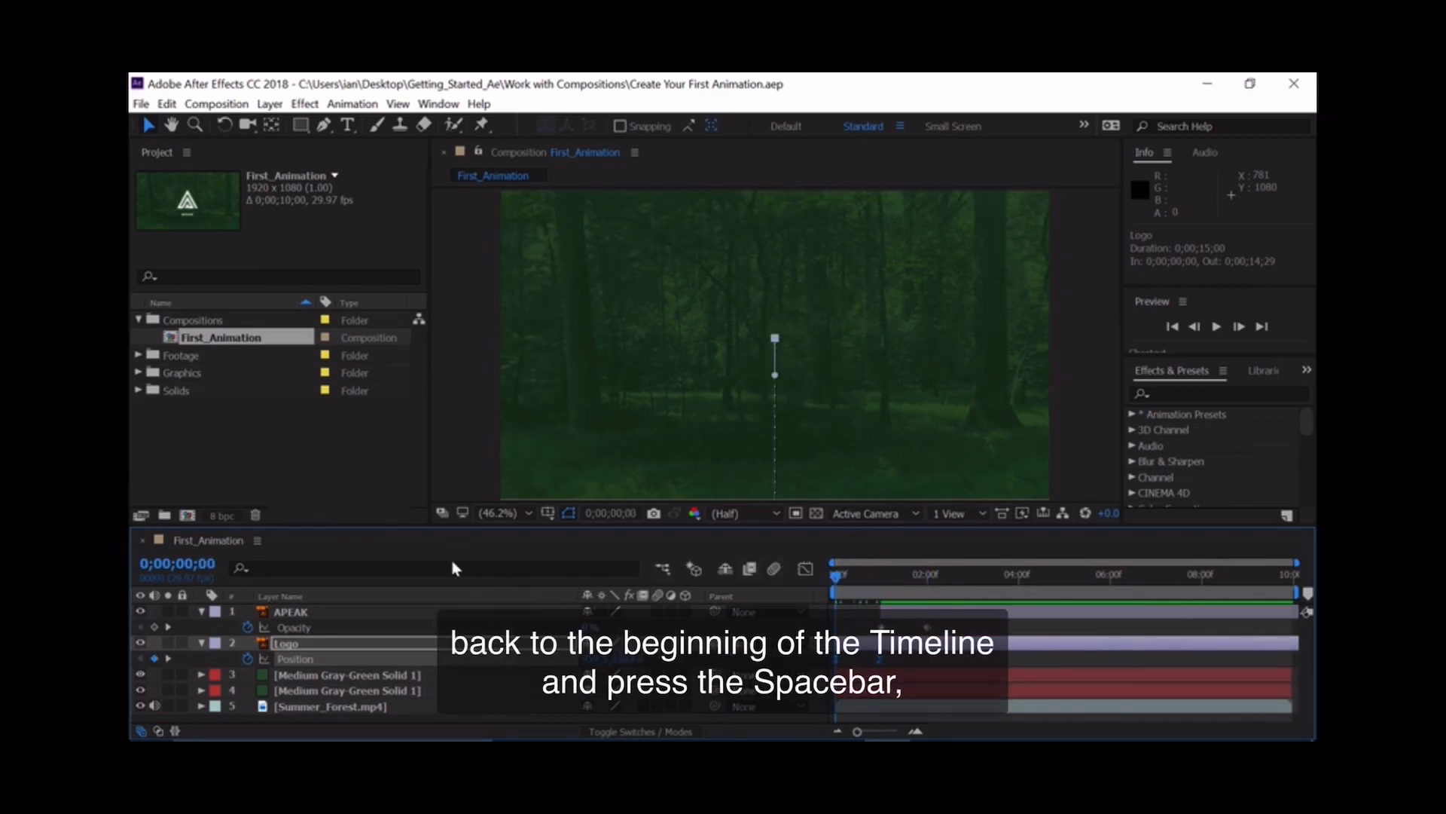
{"action": "key", "text": "space"}
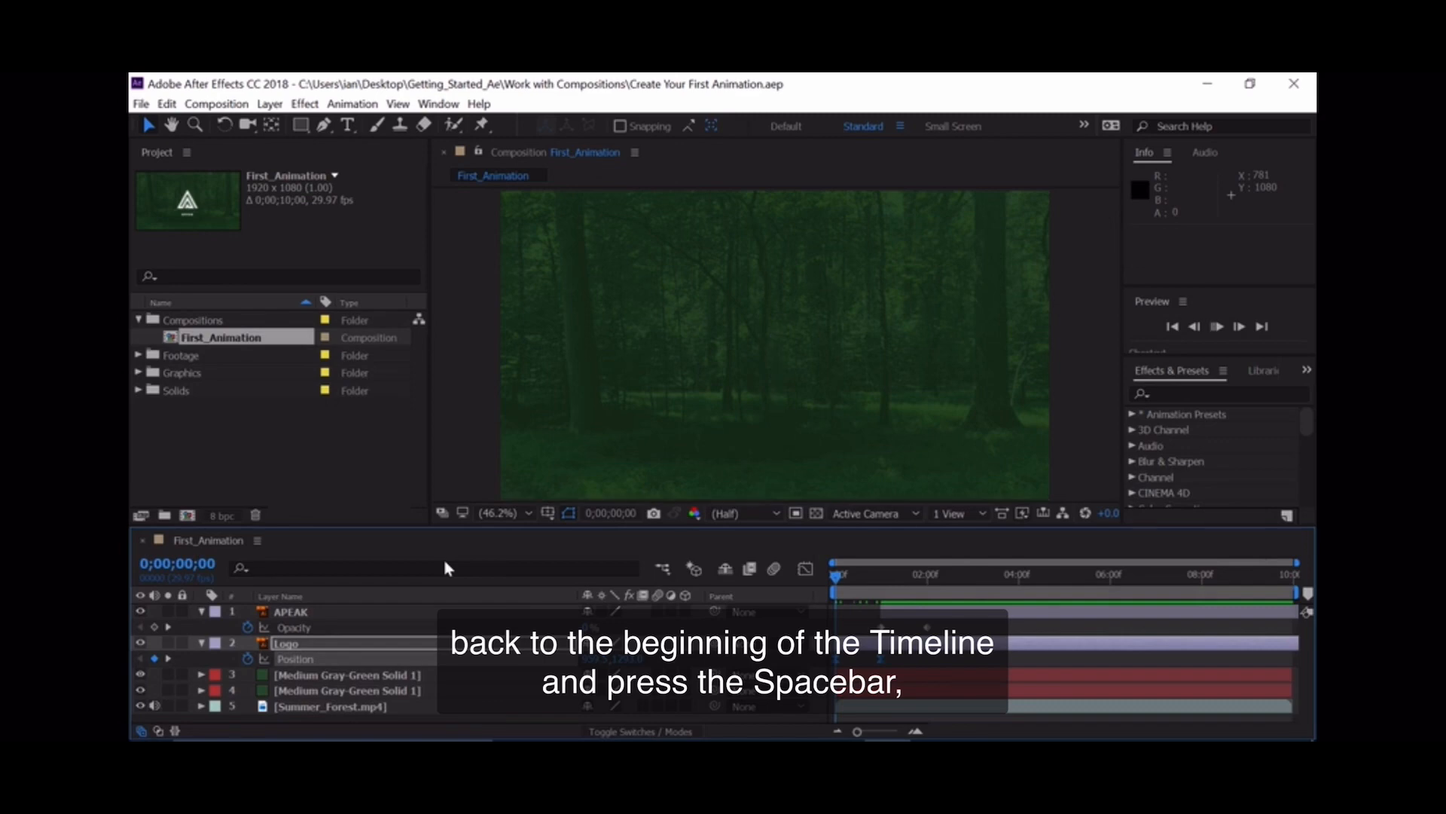